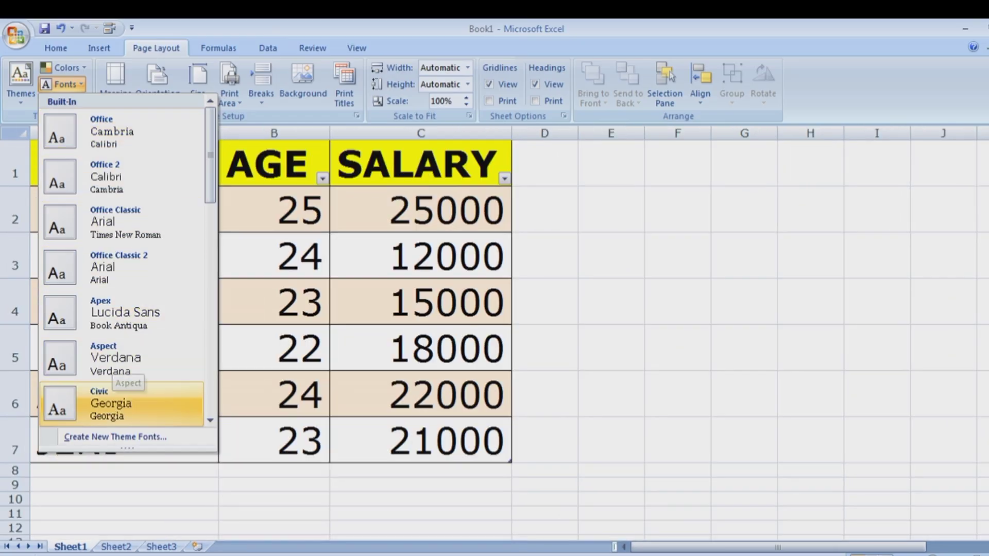
- Apply the Civic theme fonts and the Module theme effects to the workbook
click(109, 406)
click(673, 253)
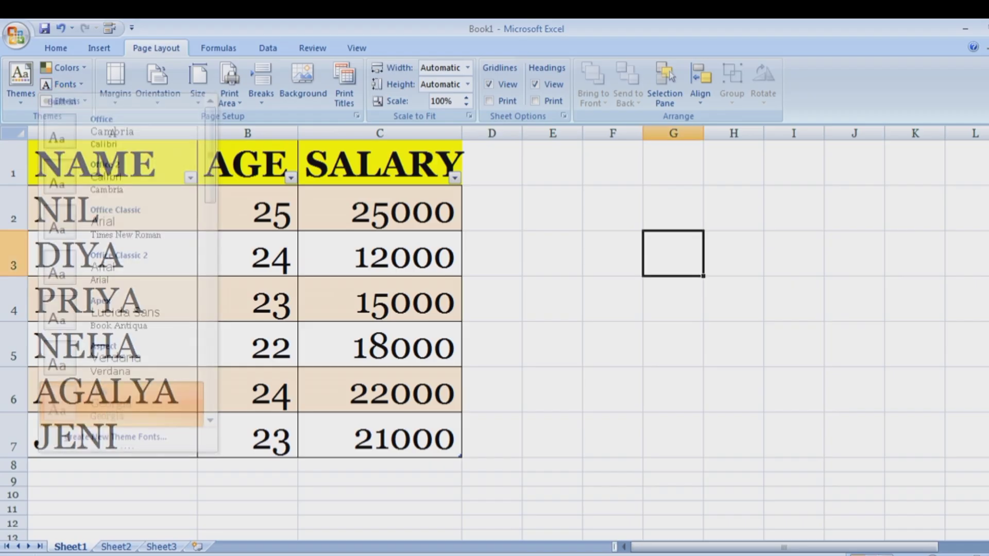
click(64, 101)
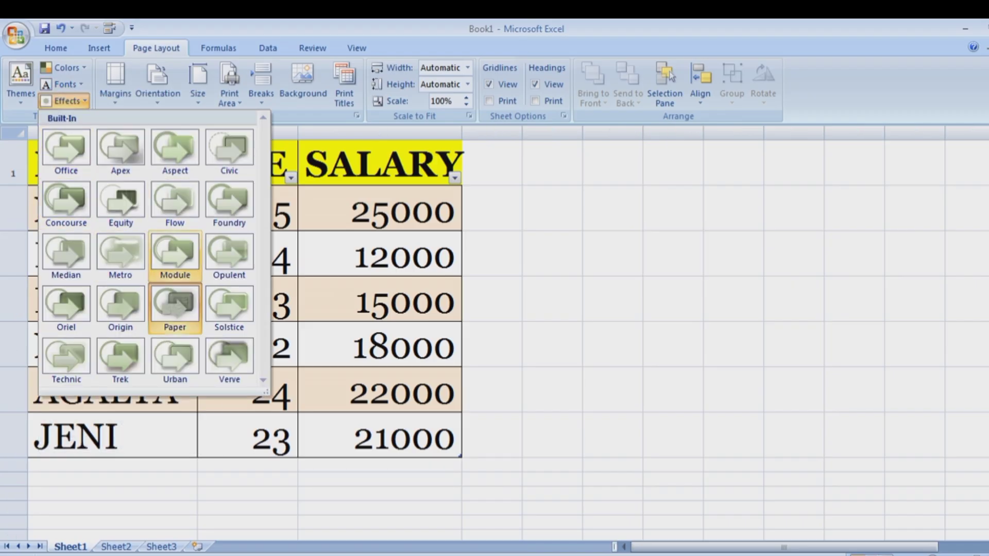
click(176, 253)
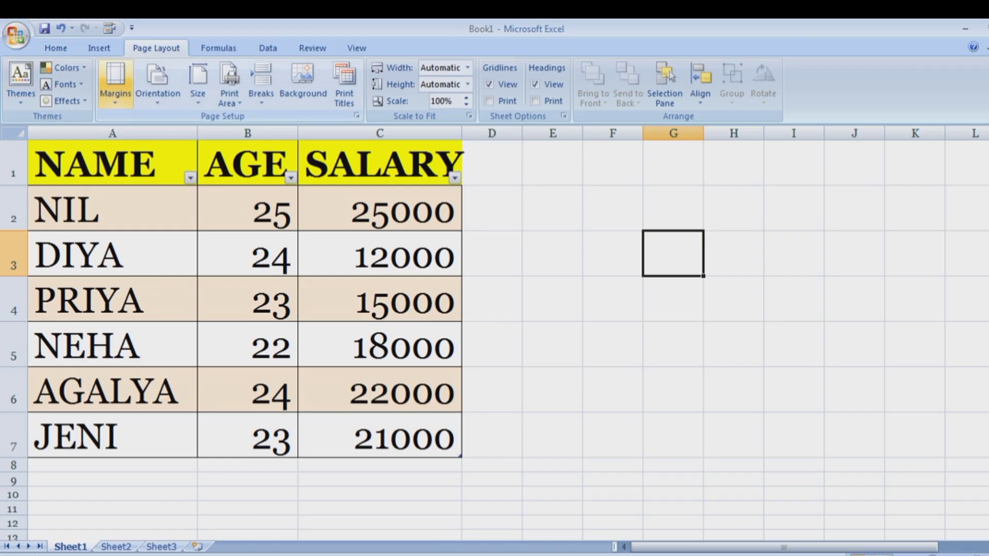
- Apply the Narrow margin preset to the sheet and check the page in print preview
click(115, 82)
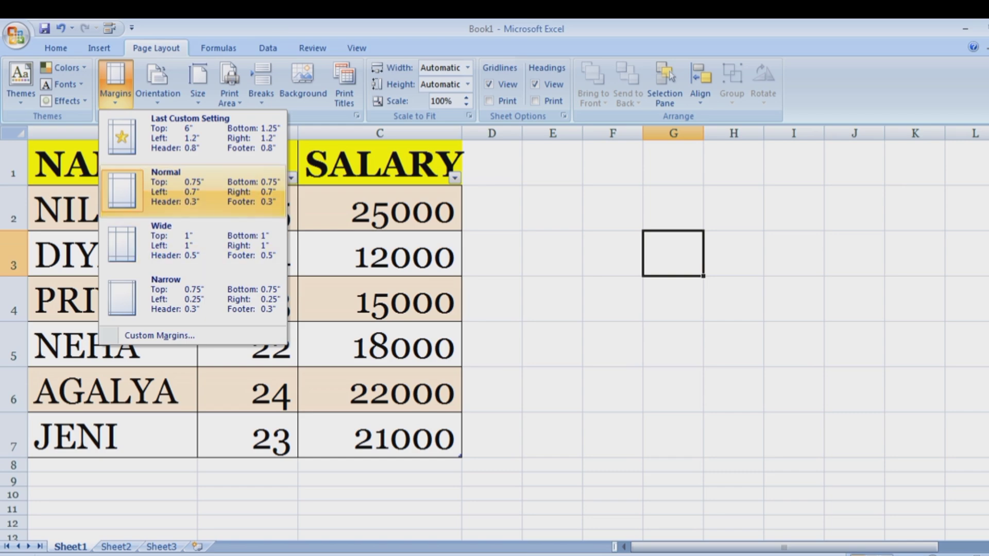
click(170, 296)
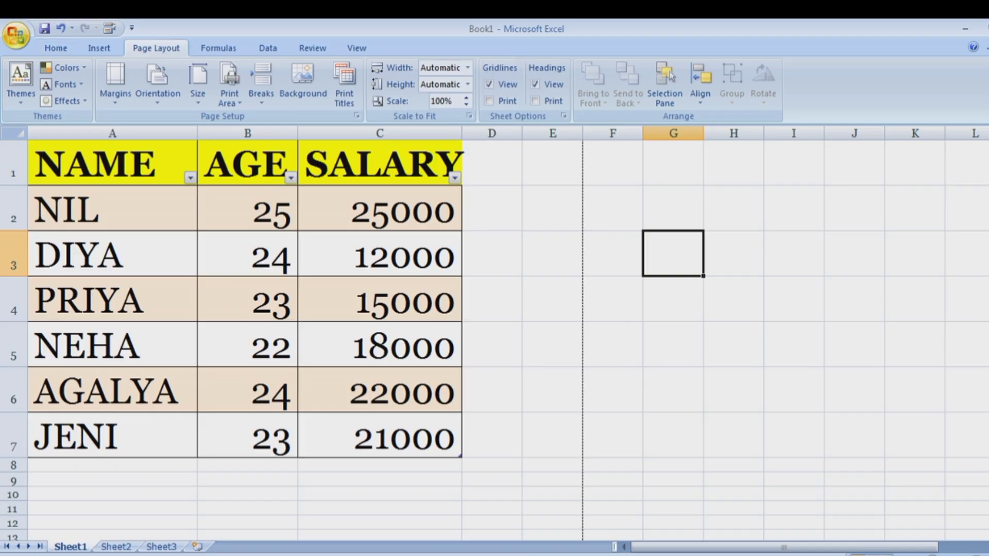
click(16, 35)
mouse_move(52, 203)
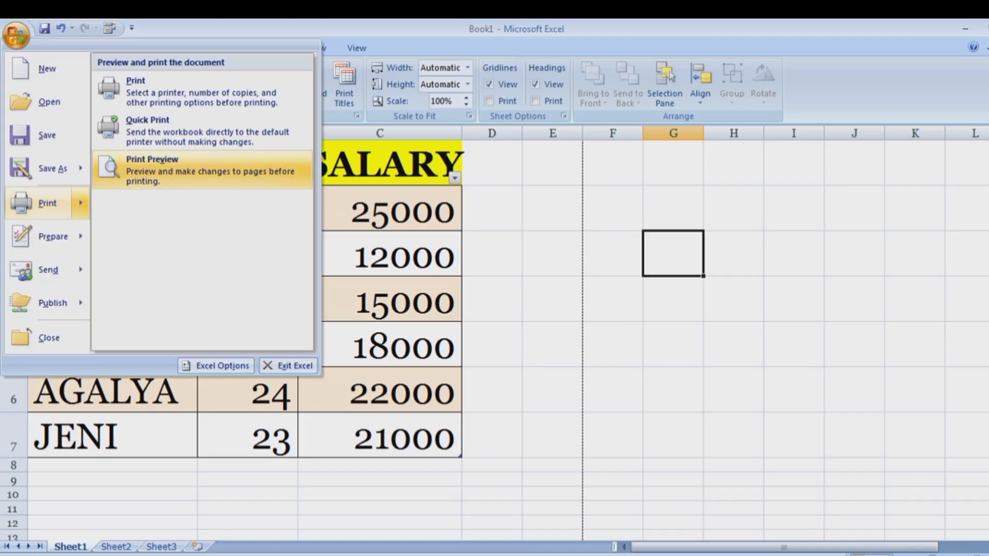
click(152, 165)
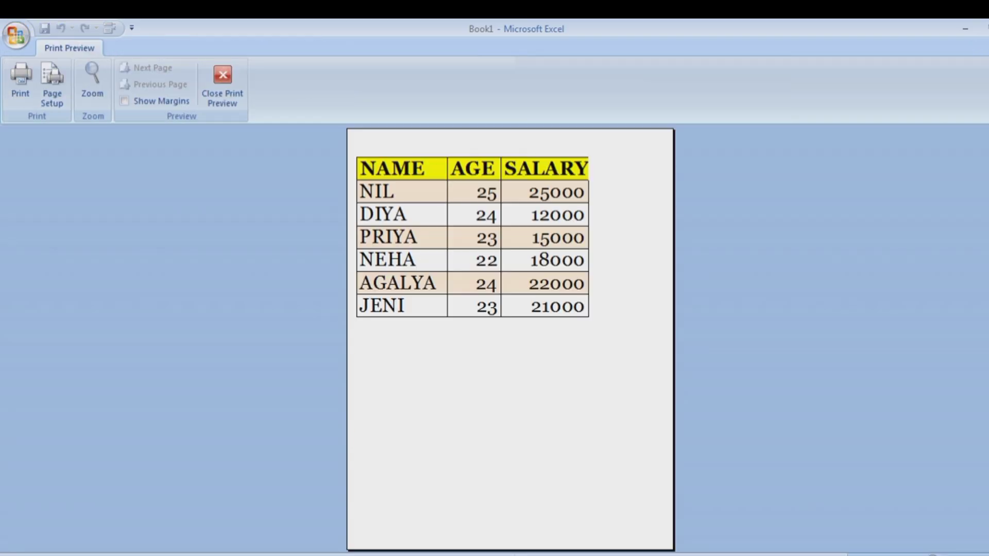
click(223, 83)
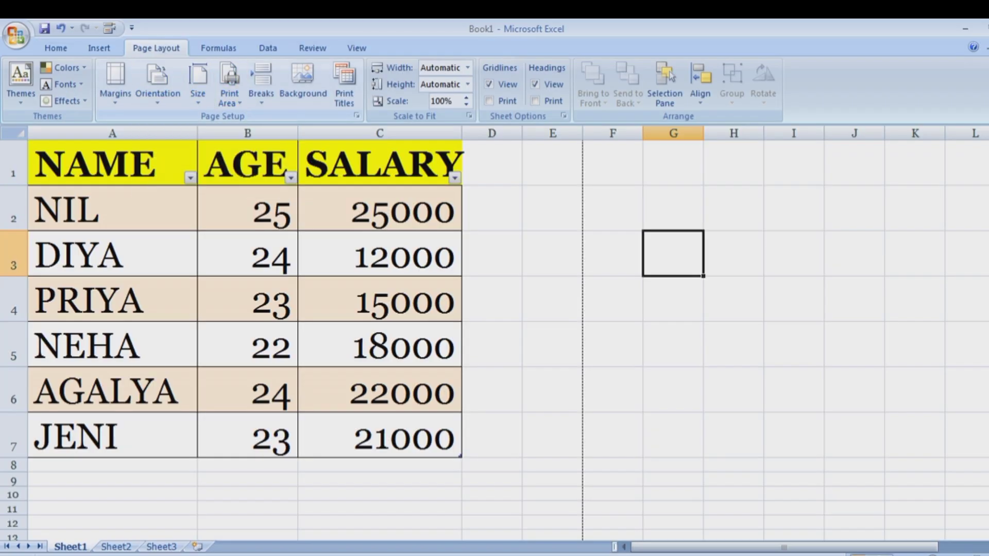
- Switch the sheet back to the Normal margin preset and check the page in print preview
click(115, 83)
click(191, 191)
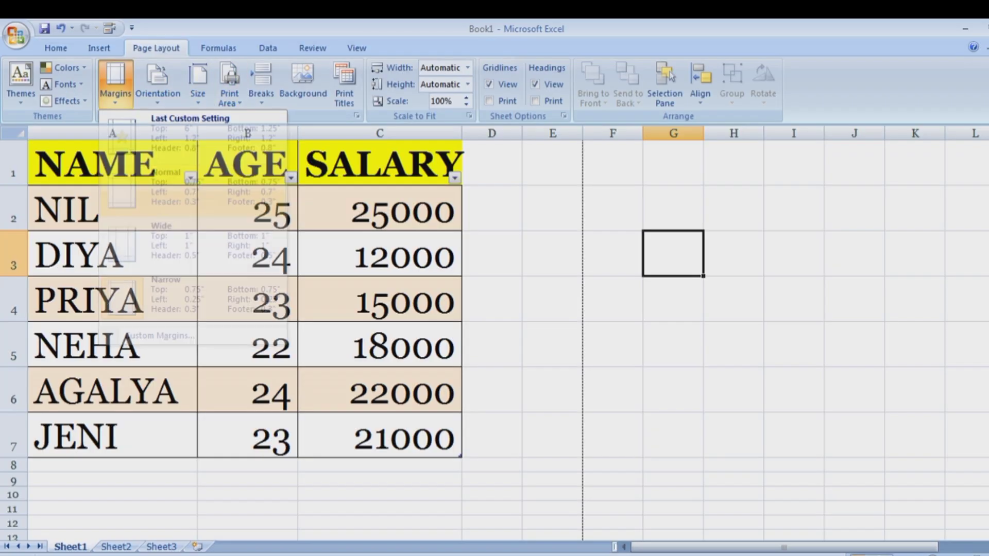
click(16, 34)
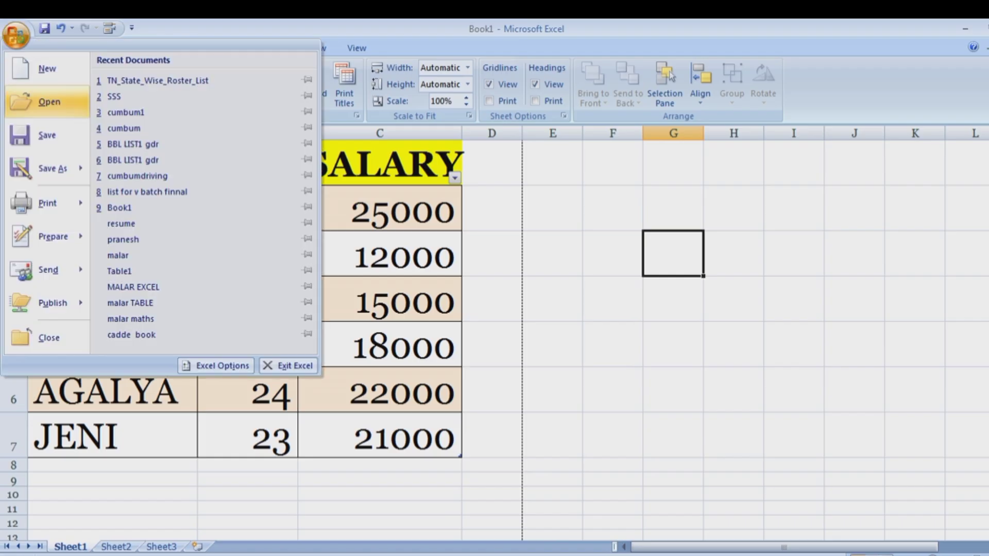
mouse_move(48, 203)
click(152, 170)
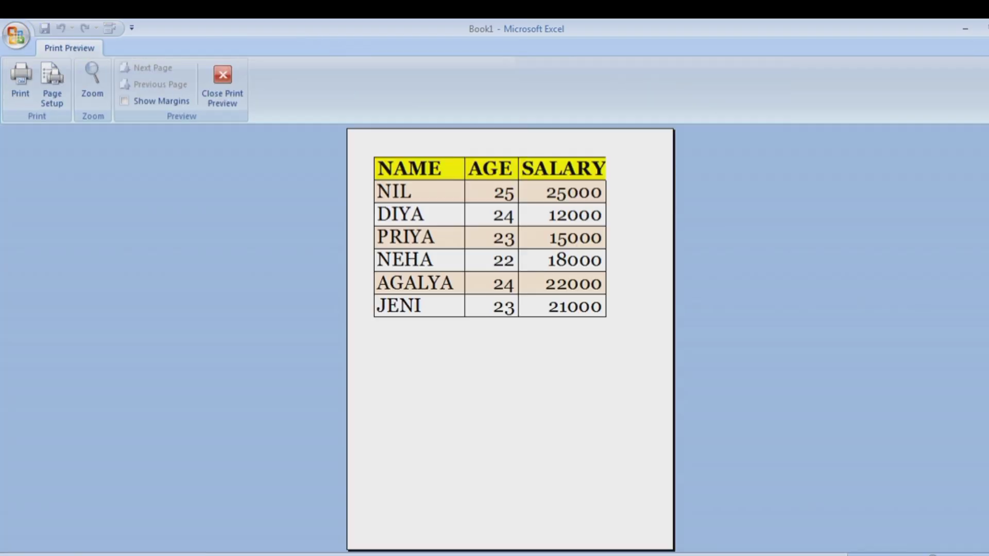
click(223, 82)
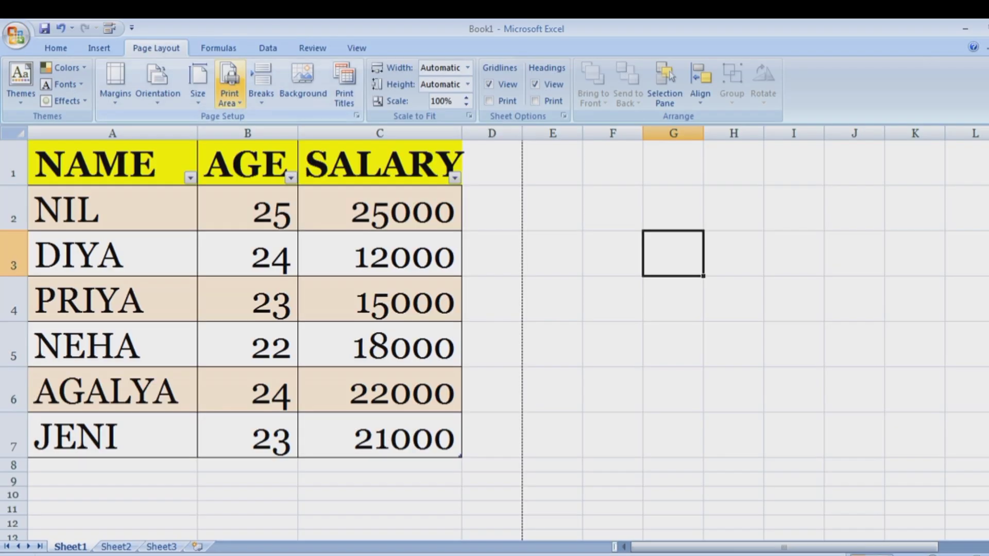
- Set a custom left margin of 1.95 inches and check the page in print preview
click(116, 85)
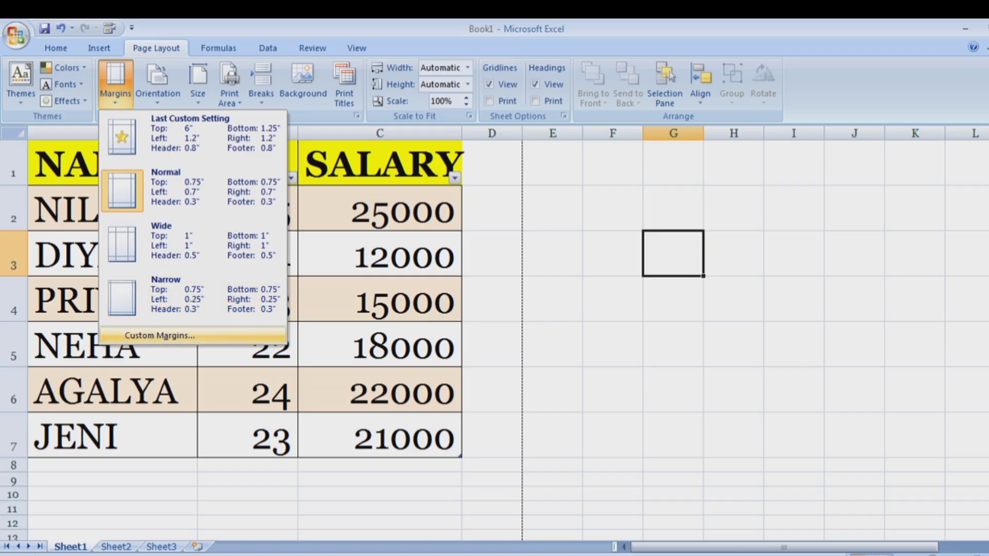
click(159, 336)
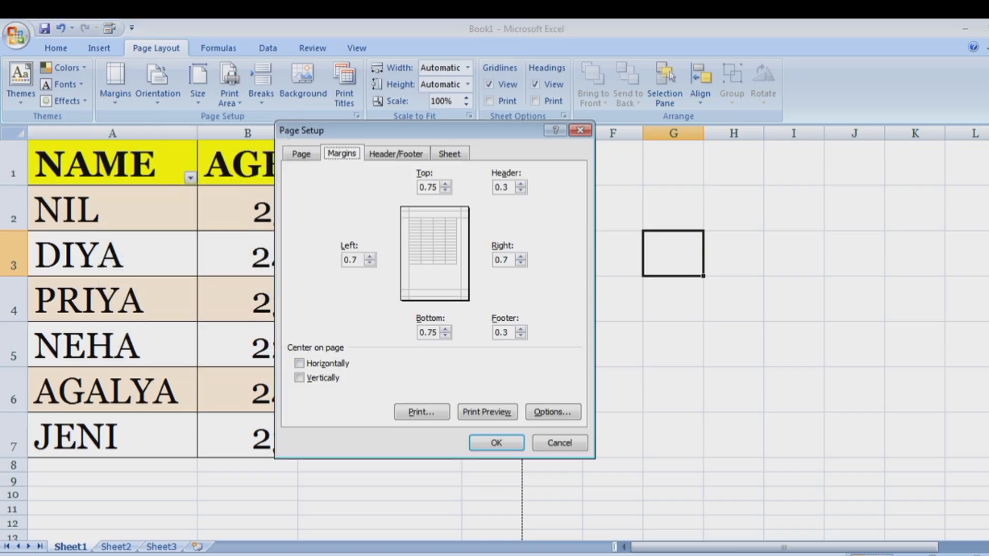
click(370, 257)
click(369, 256)
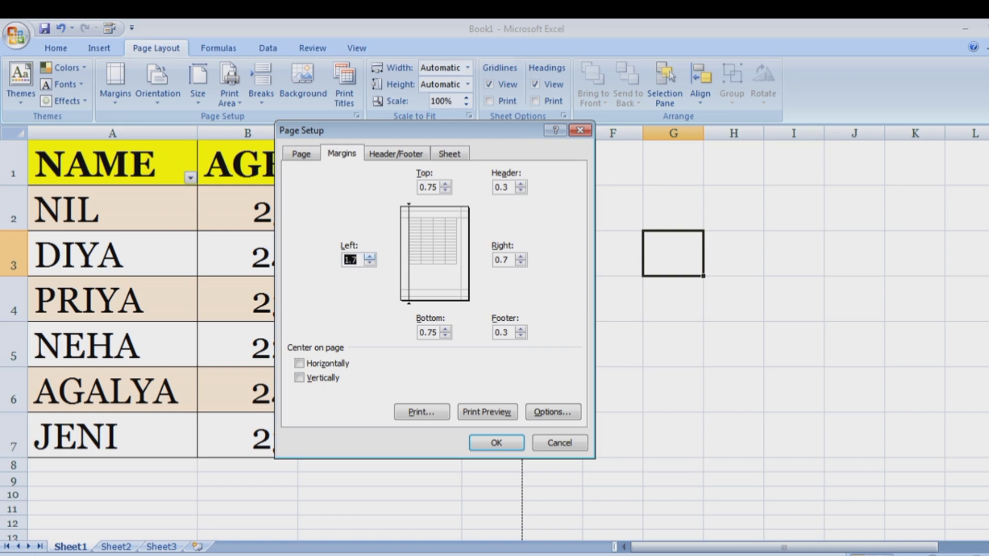
click(486, 411)
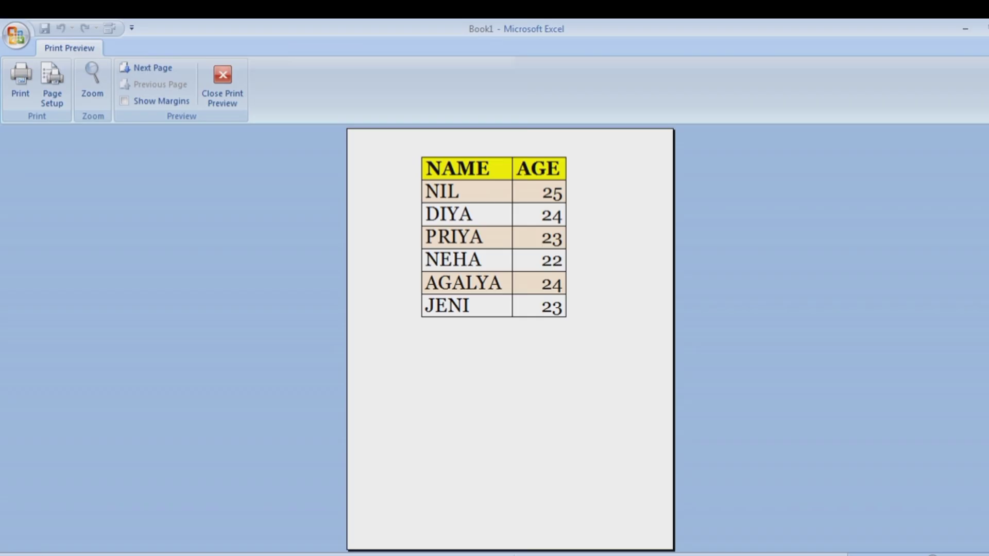
click(222, 82)
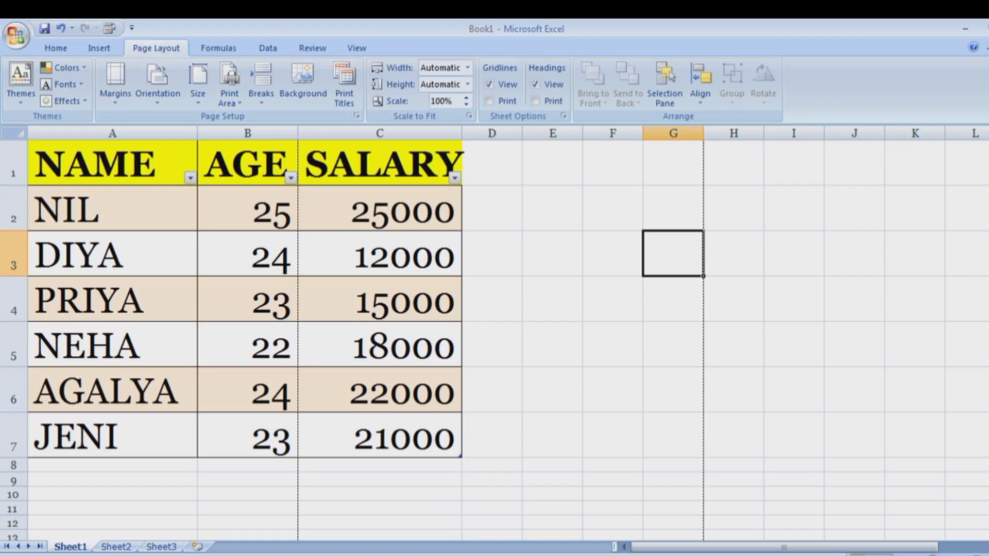
- Change the page orientation to Landscape and check the page in print preview
click(158, 83)
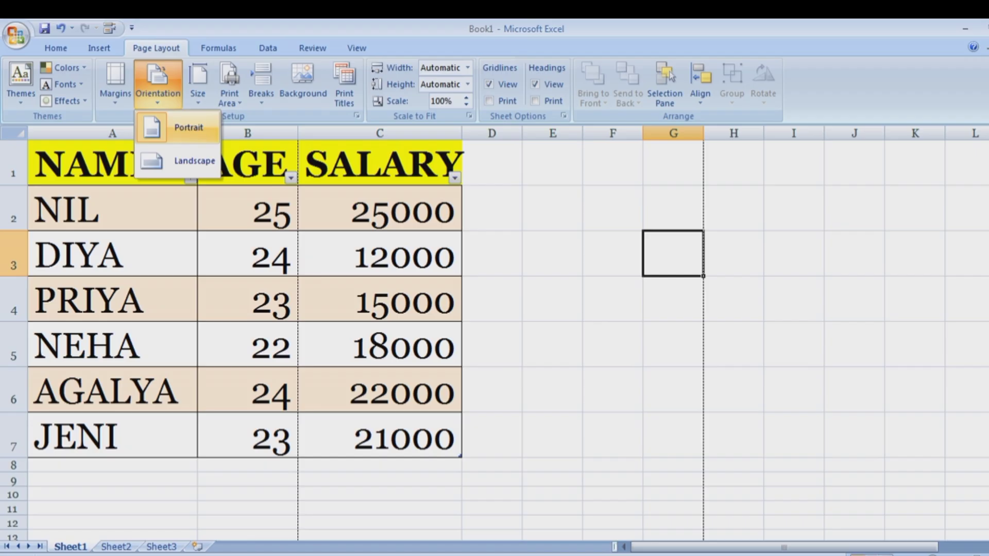
click(195, 160)
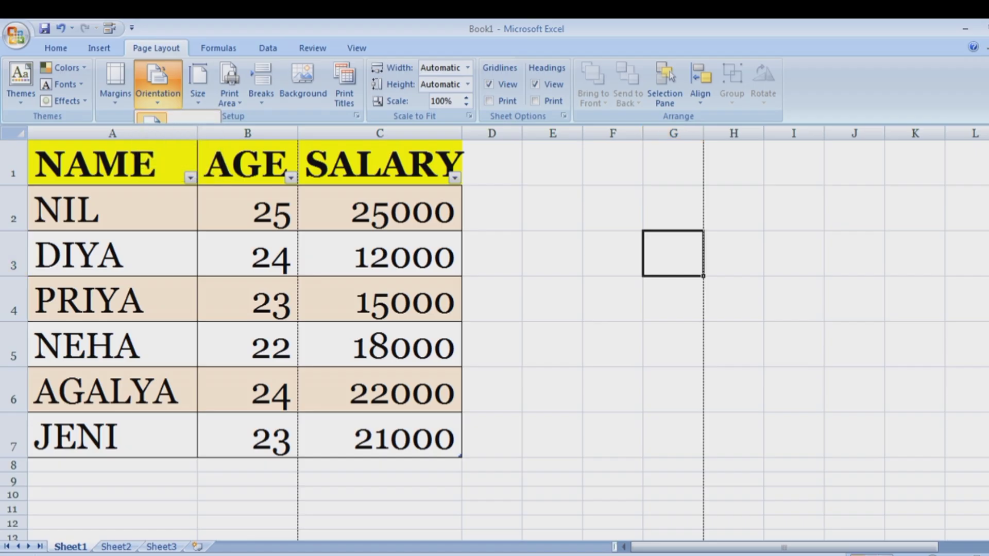
click(15, 34)
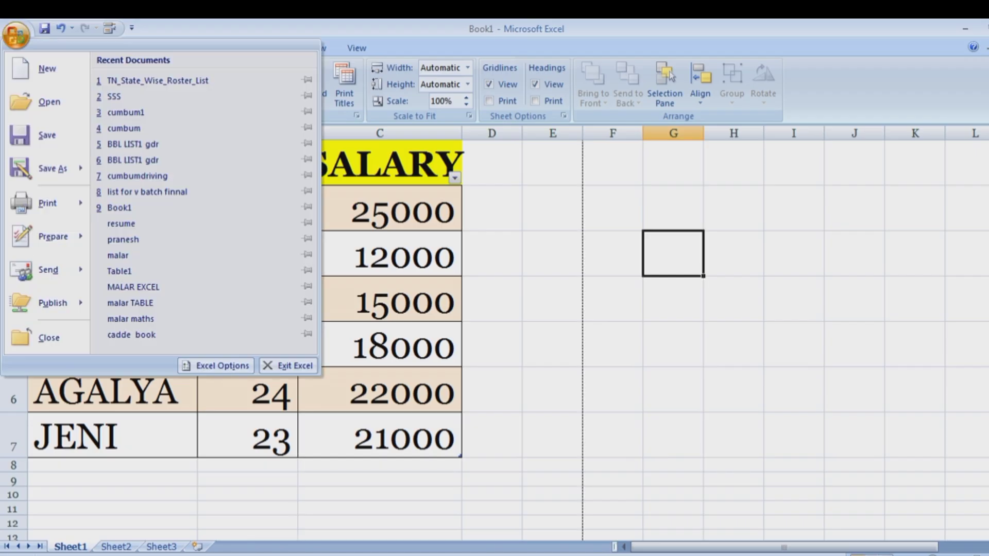
mouse_move(47, 203)
click(152, 164)
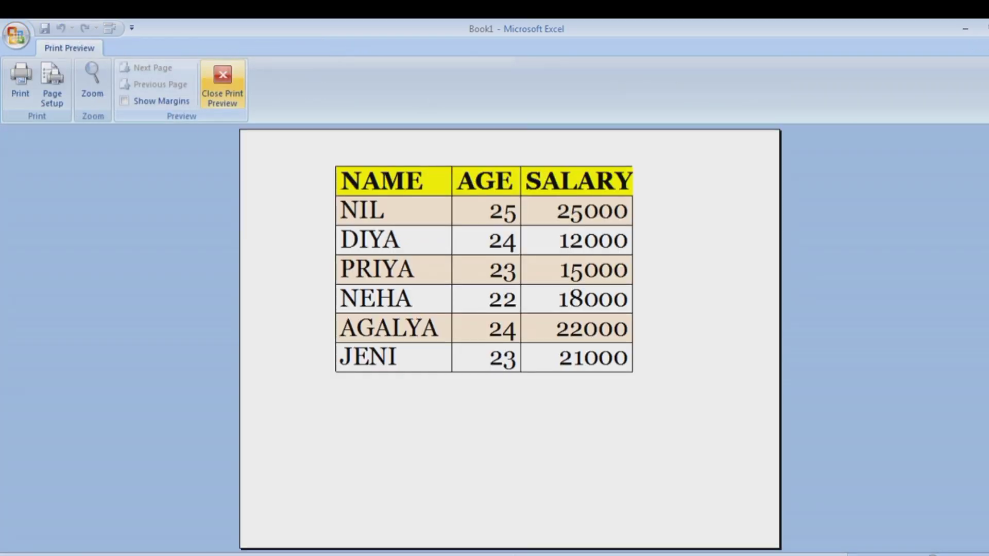
click(222, 83)
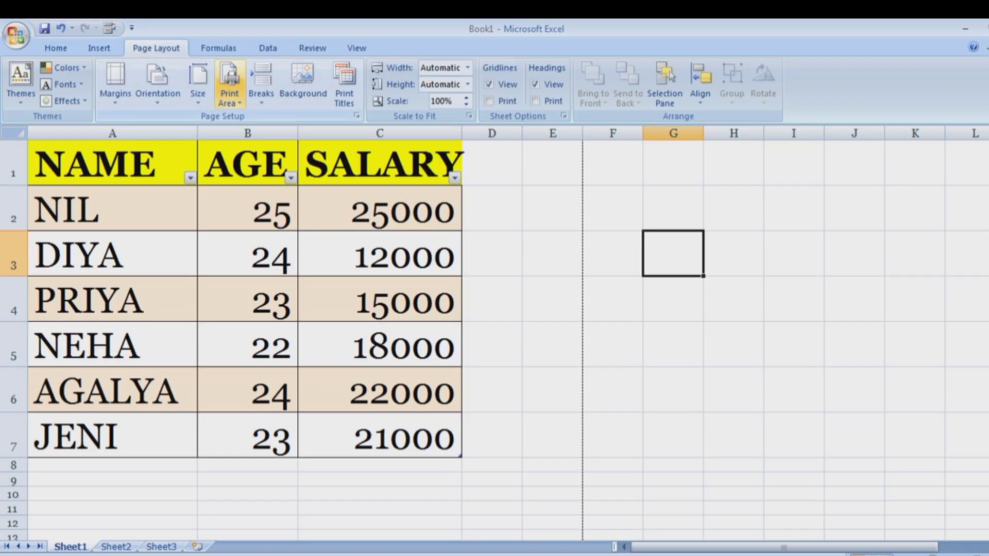
- Return the page orientation to Portrait and check the page in print preview
click(157, 83)
click(170, 162)
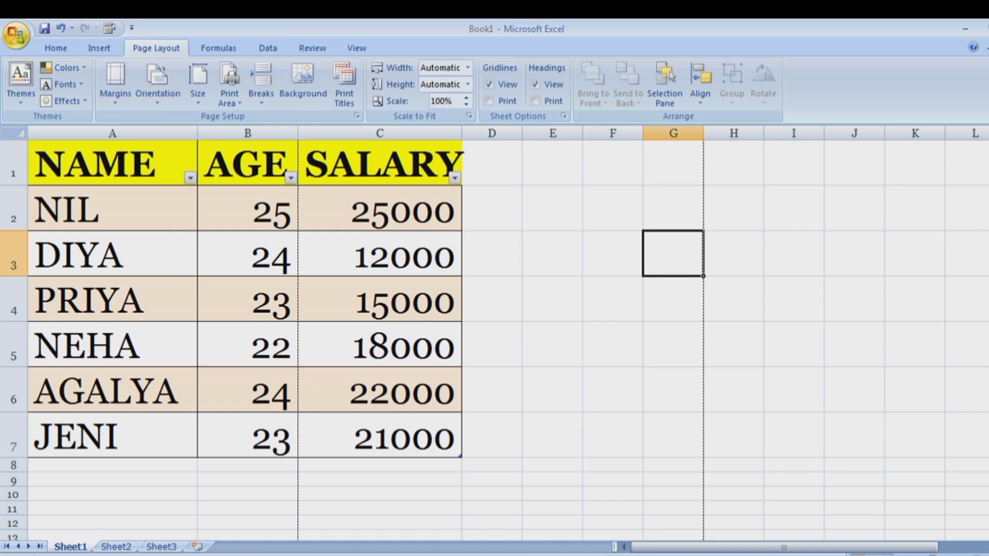
click(17, 35)
mouse_move(51, 203)
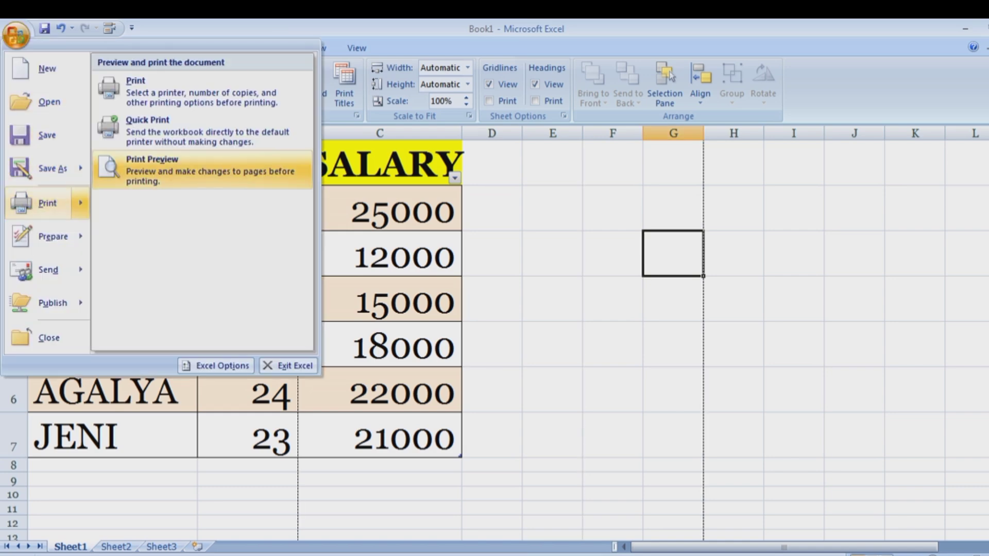
click(152, 165)
click(223, 83)
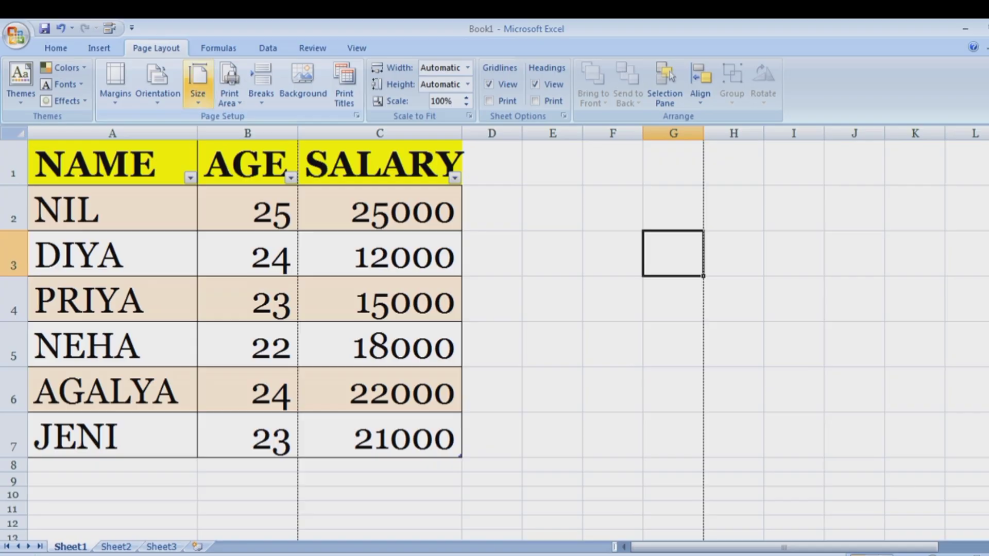
- Change the sheet's paper size to the first entry in the list of available sizes
click(198, 83)
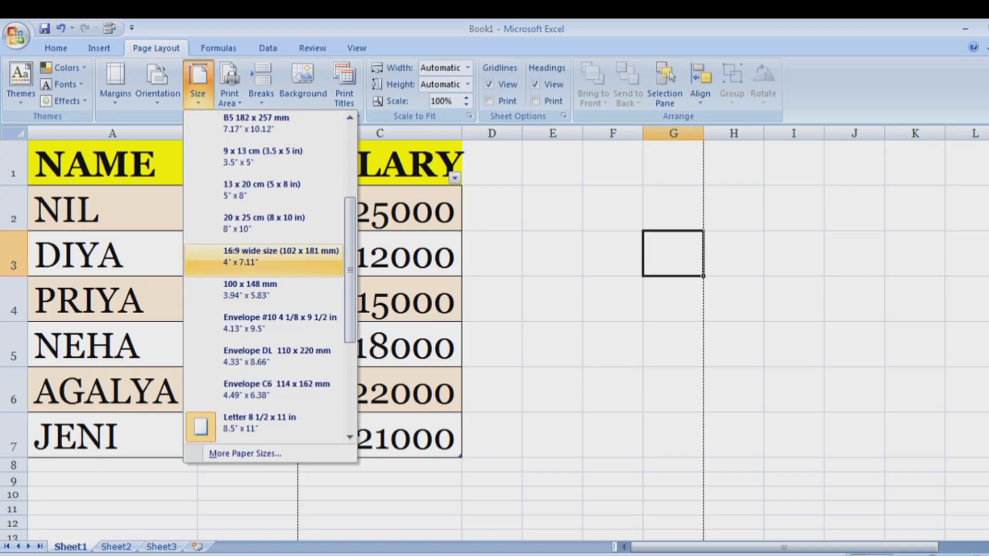
drag(350, 271, 350, 358)
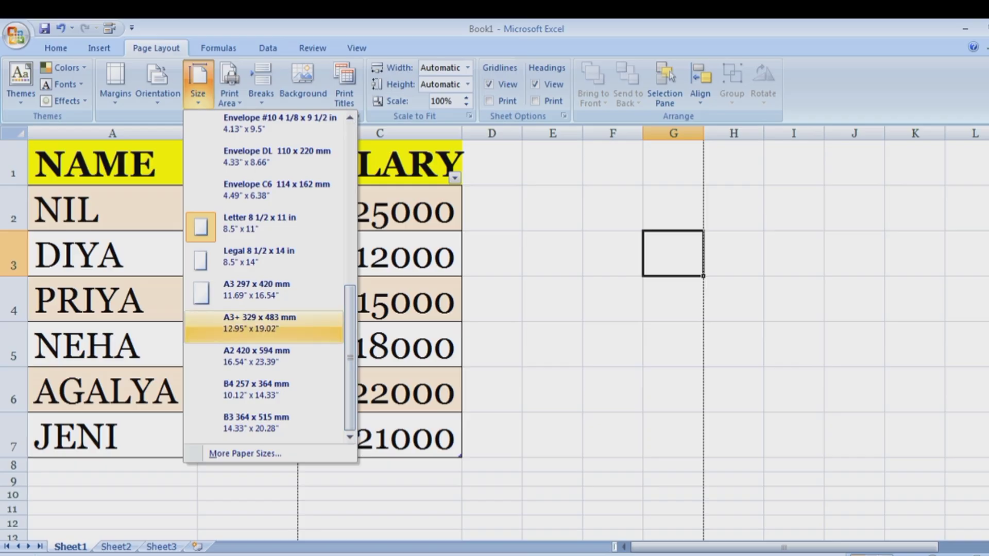
drag(350, 358, 350, 194)
click(256, 122)
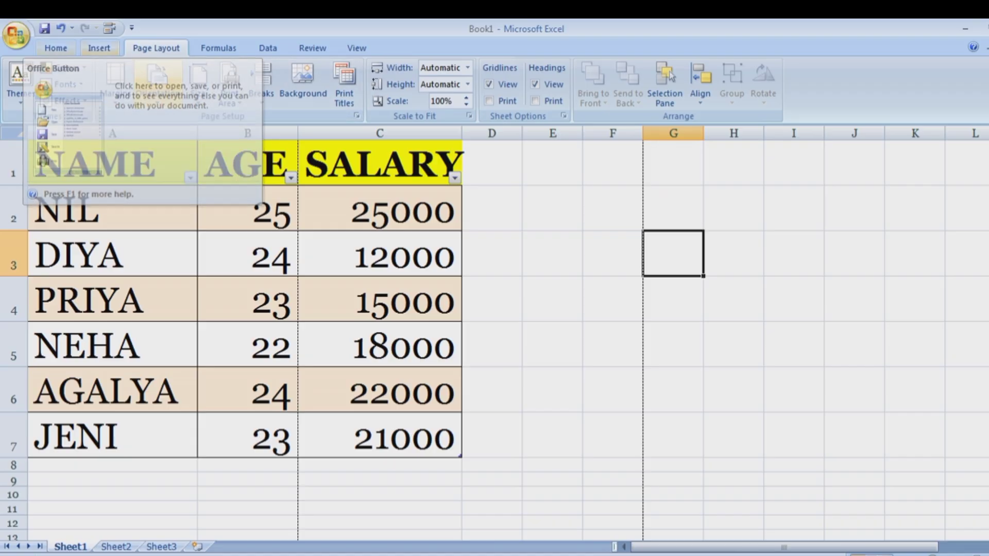
- Set the whole table A1:C7 as the print area and check it in print preview
drag(129, 163, 422, 439)
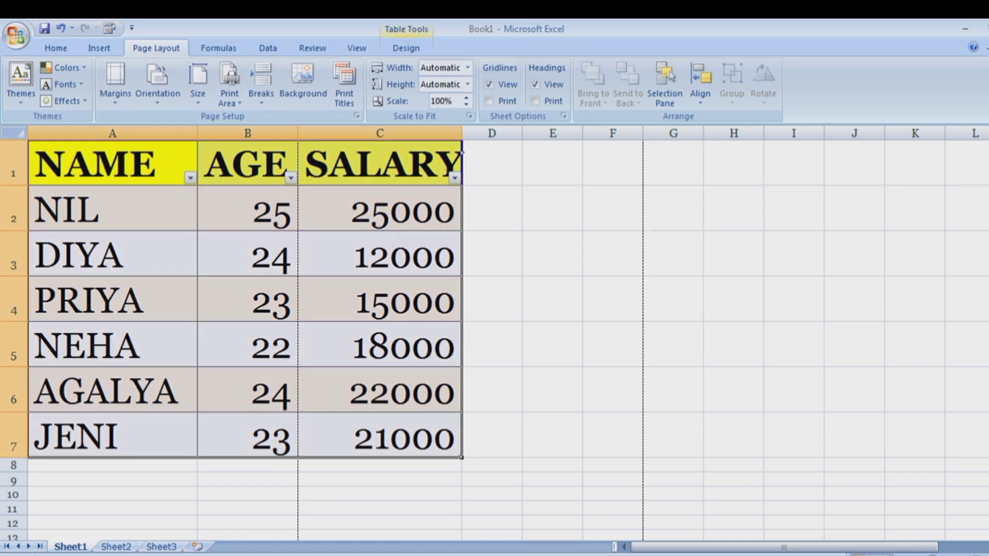
click(229, 96)
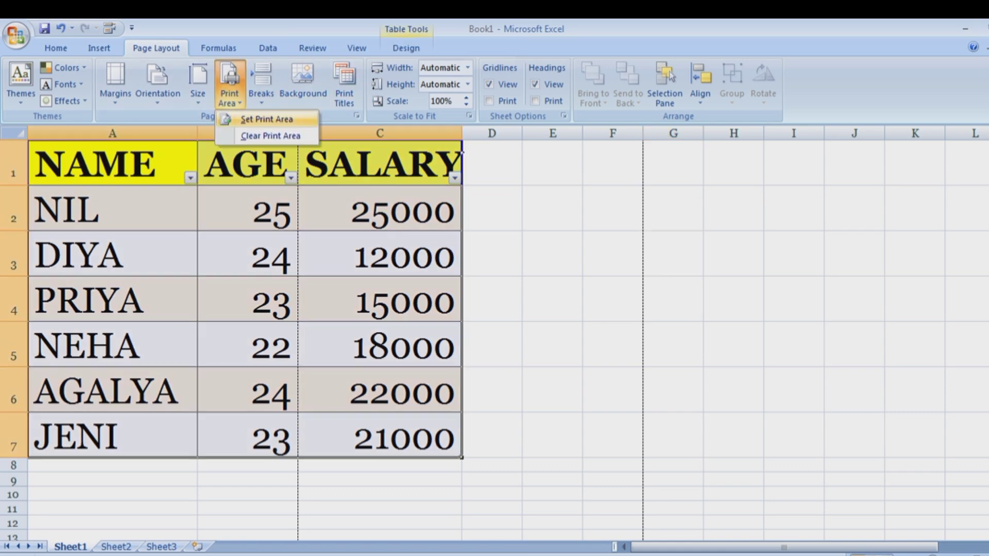
click(267, 119)
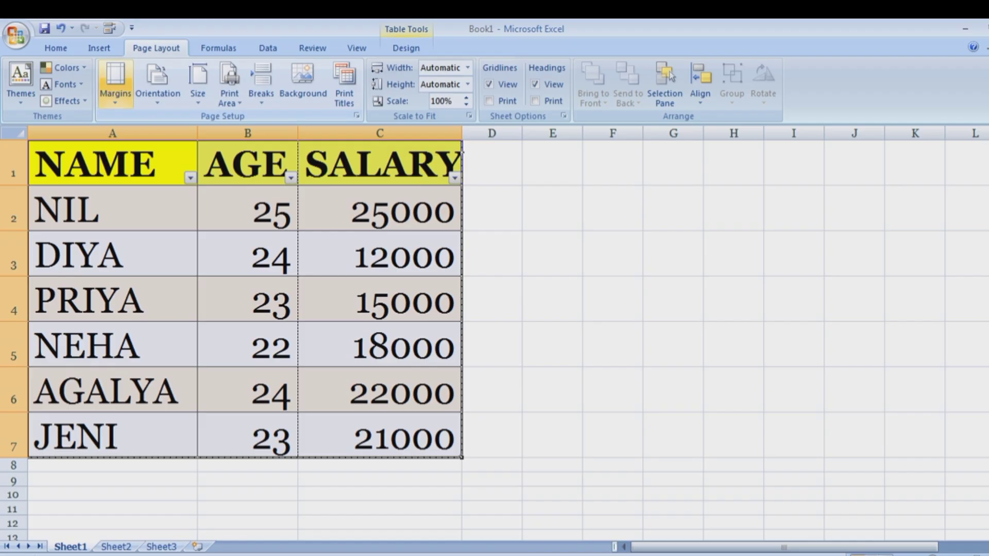
click(16, 35)
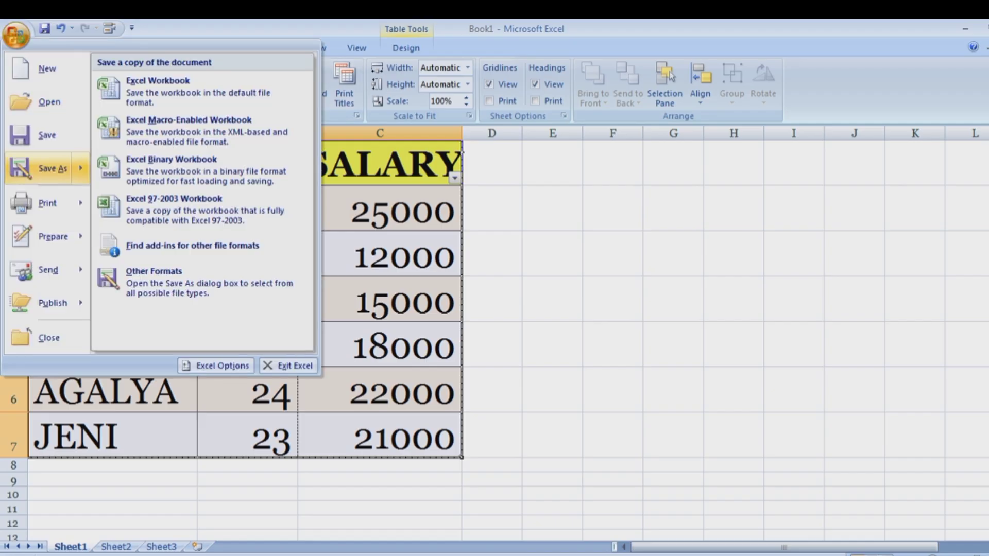
mouse_move(48, 203)
click(155, 166)
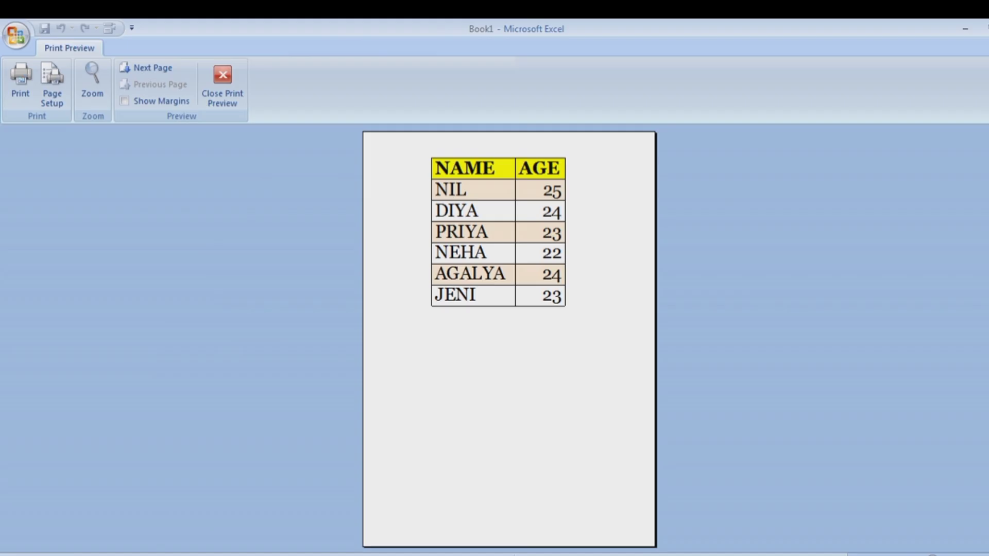
click(222, 83)
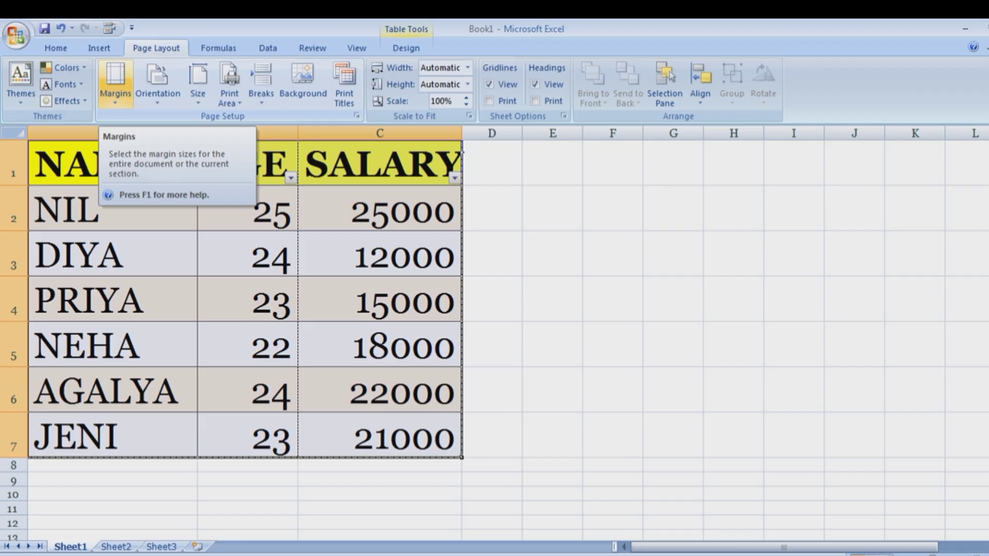
- Set the page margins to the Narrow preset and check the page in print preview
click(115, 83)
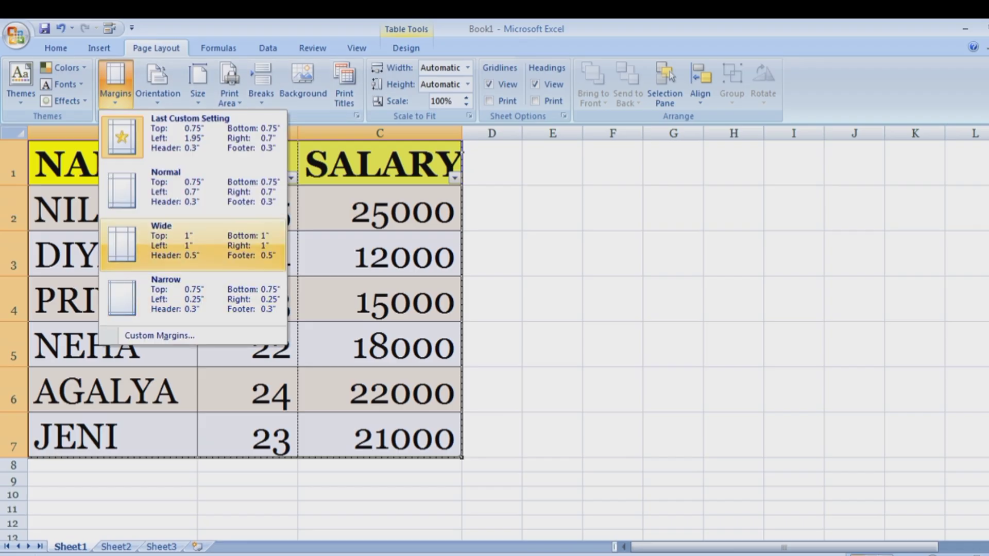
click(194, 298)
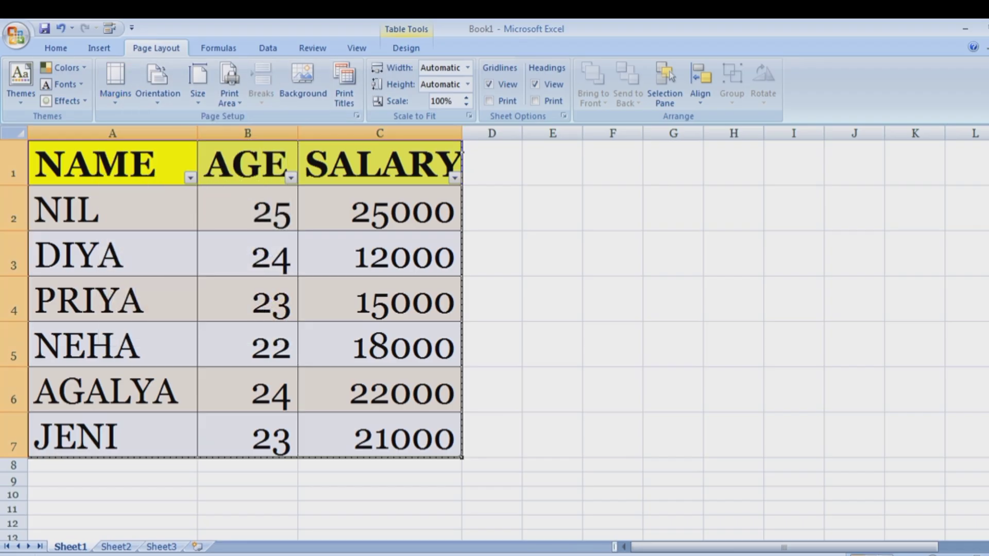
click(17, 36)
mouse_move(48, 204)
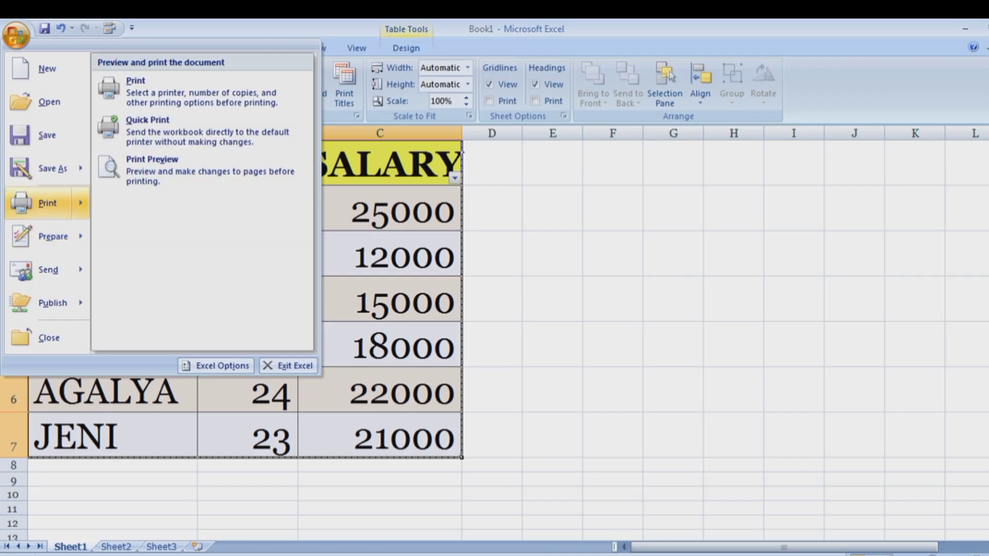
click(152, 165)
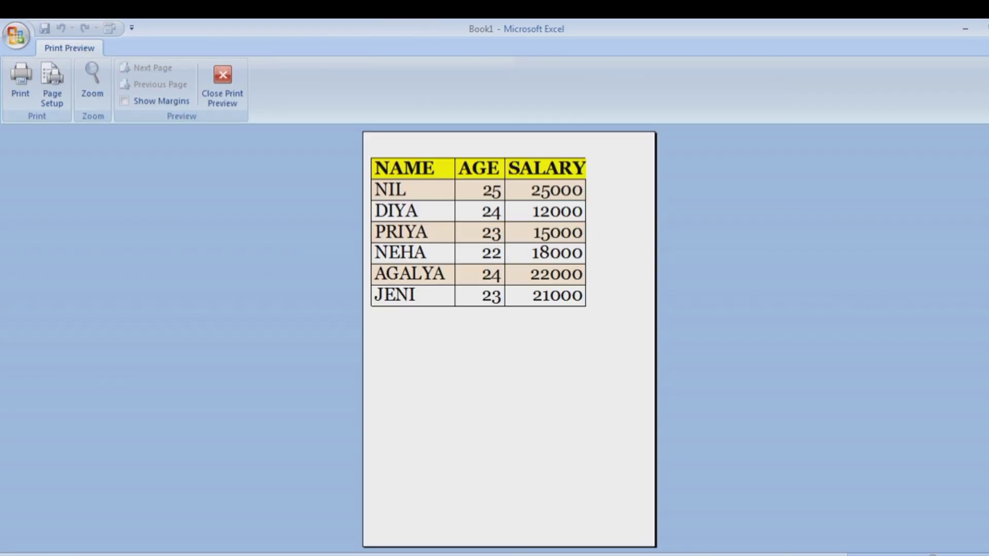
click(222, 84)
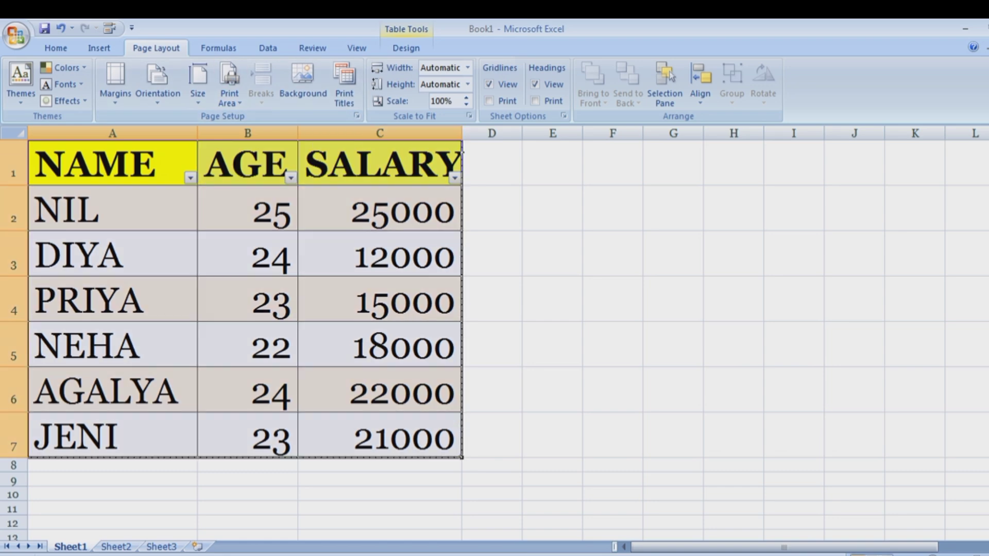
- Clear the sheet's print area and reset all page breaks
click(229, 83)
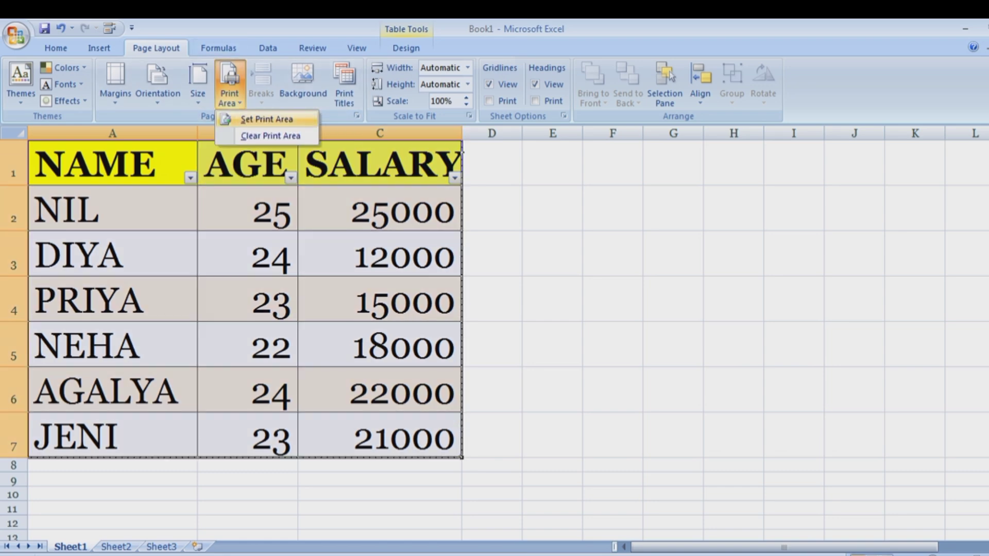
click(253, 122)
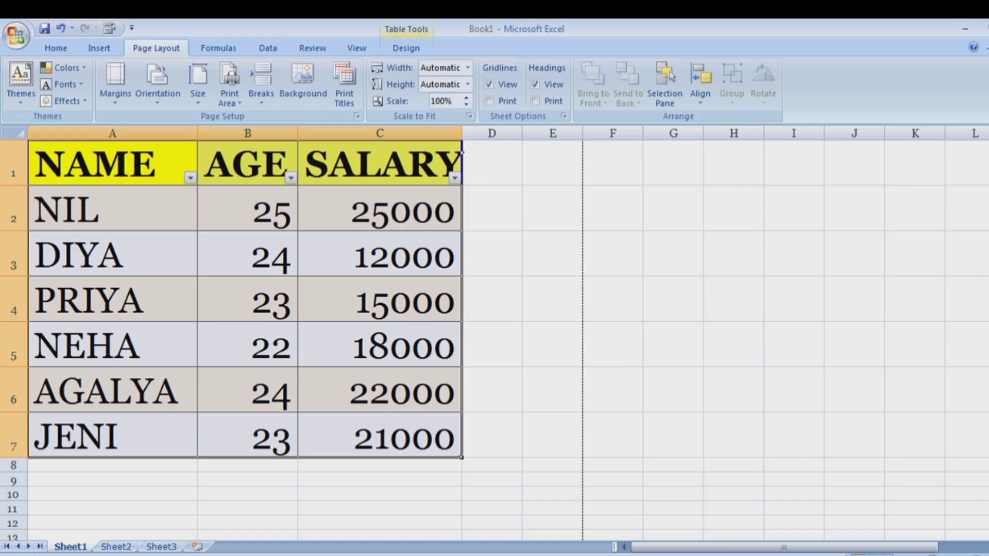
click(261, 85)
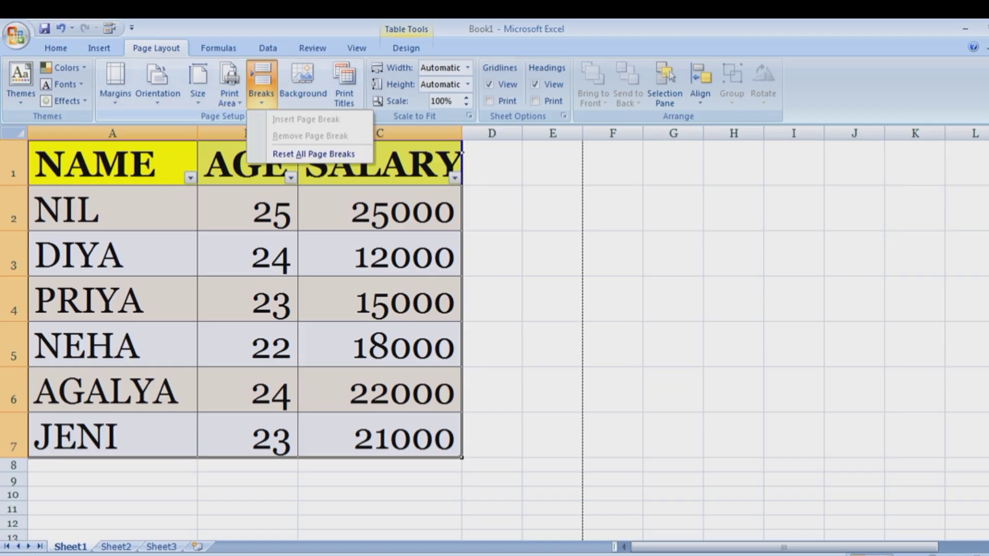
click(313, 154)
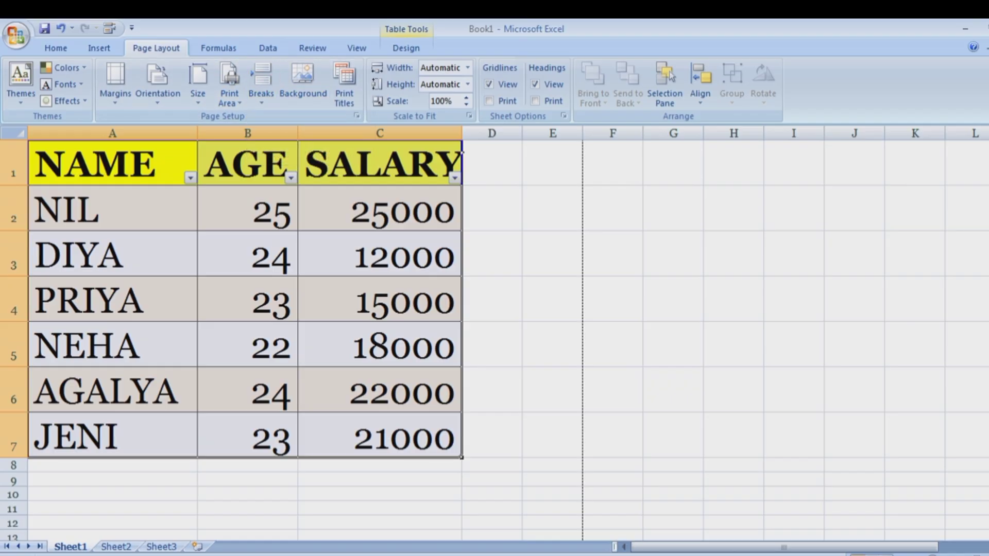
scroll(494, 335, down, 18)
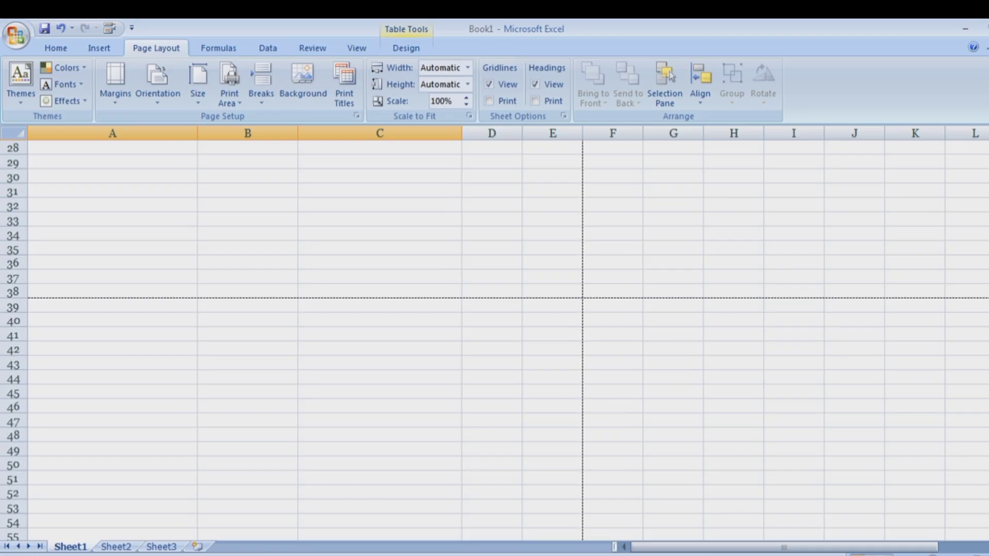
scroll(495, 335, down, 20)
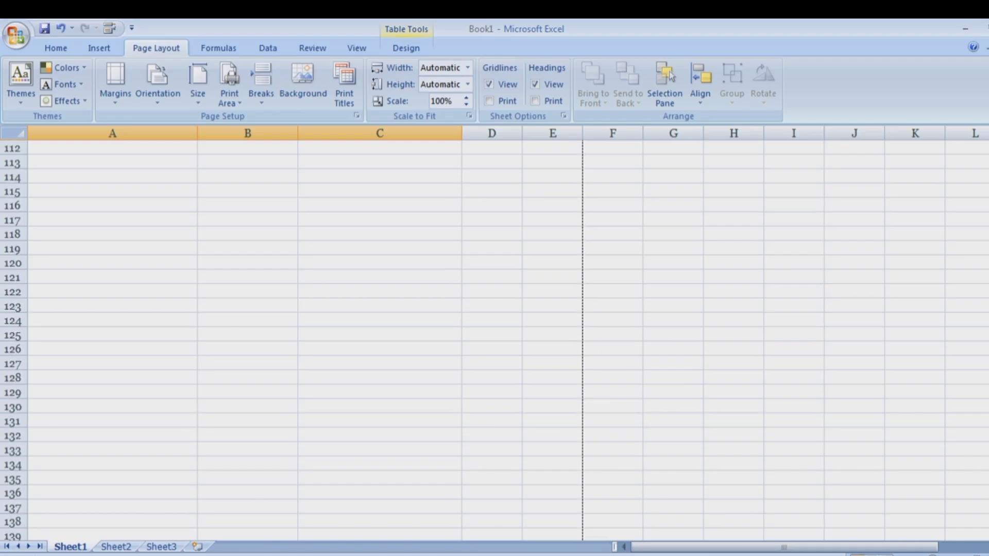
scroll(495, 335, up, 20)
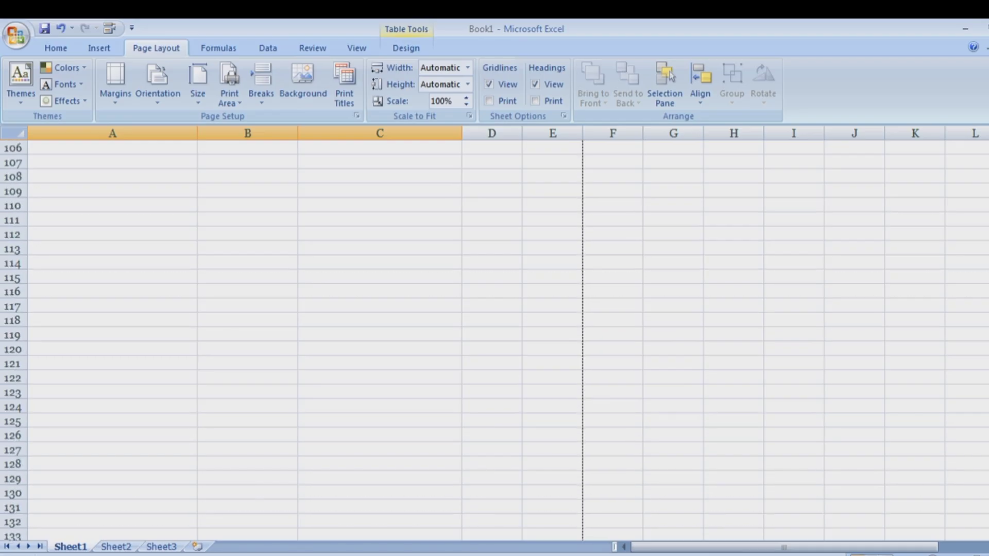
scroll(495, 334, up, 16)
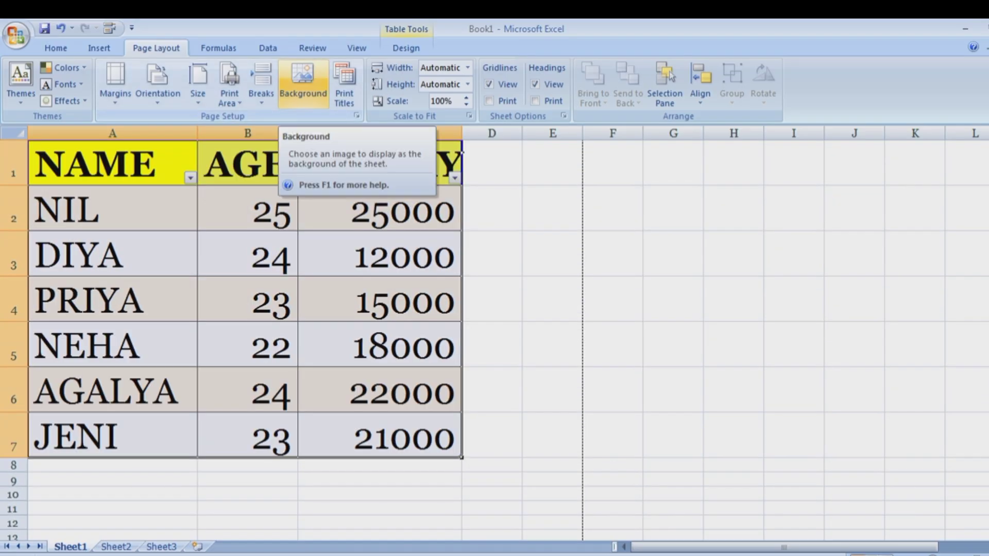
- Apply the Desert image from Sample Pictures as the sheet background, look over the sheet and delete the background
click(303, 82)
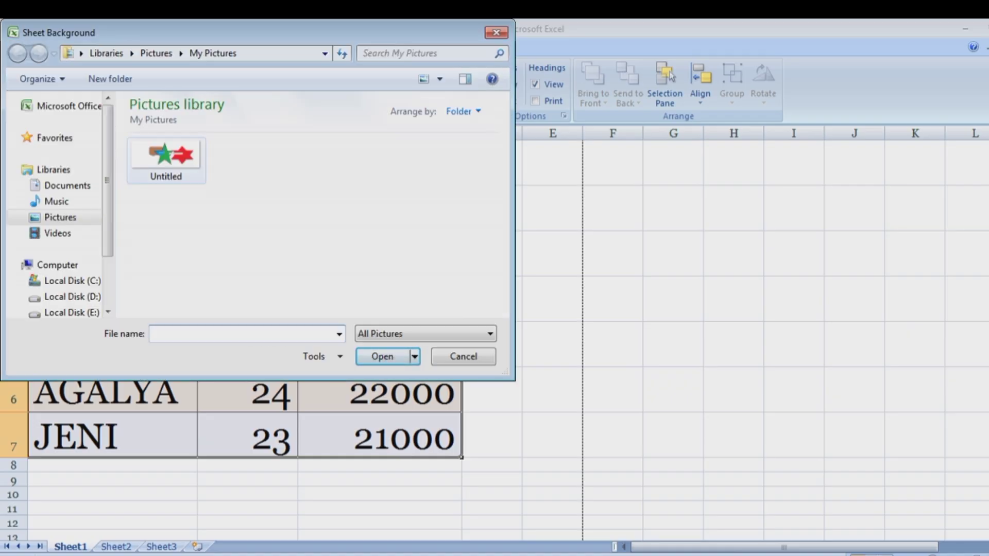
click(156, 53)
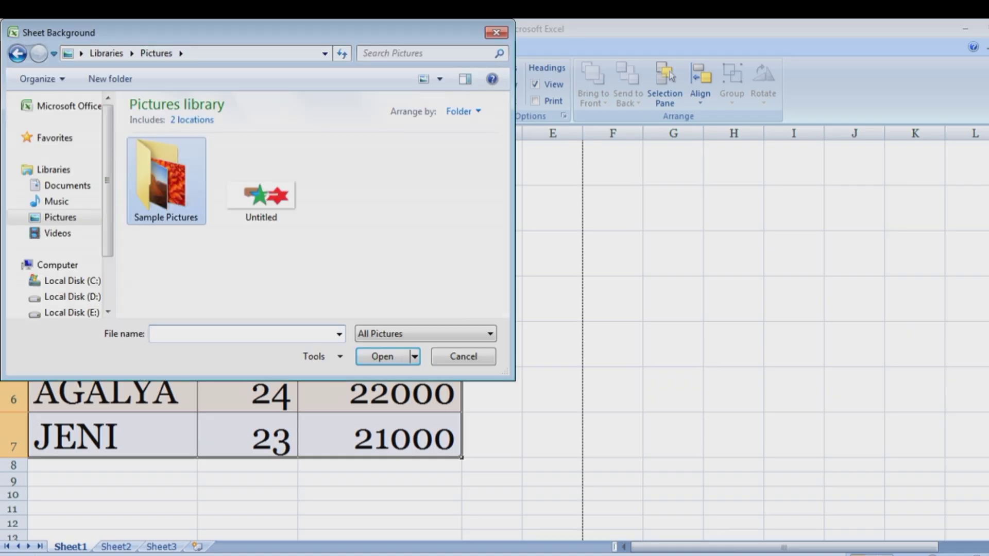
double_click(160, 175)
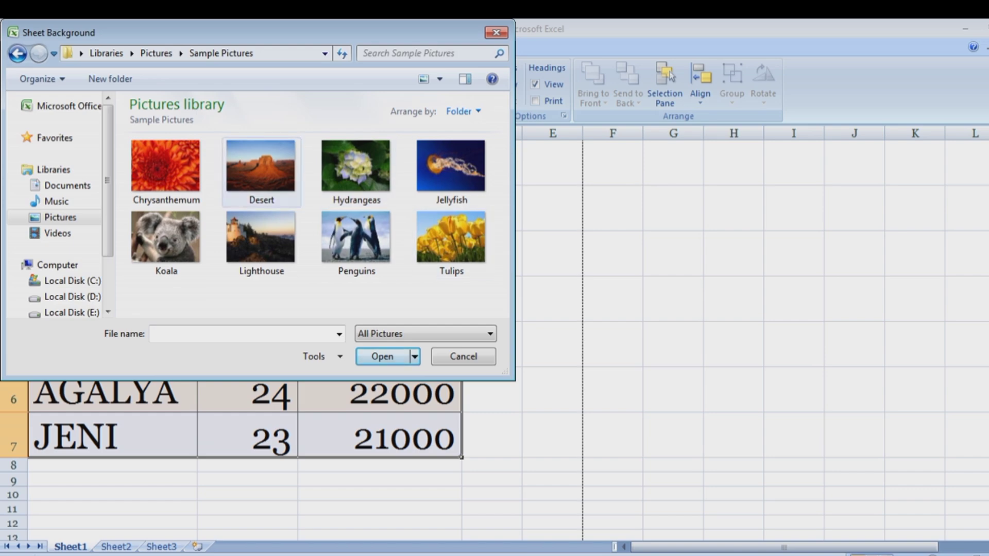
double_click(279, 175)
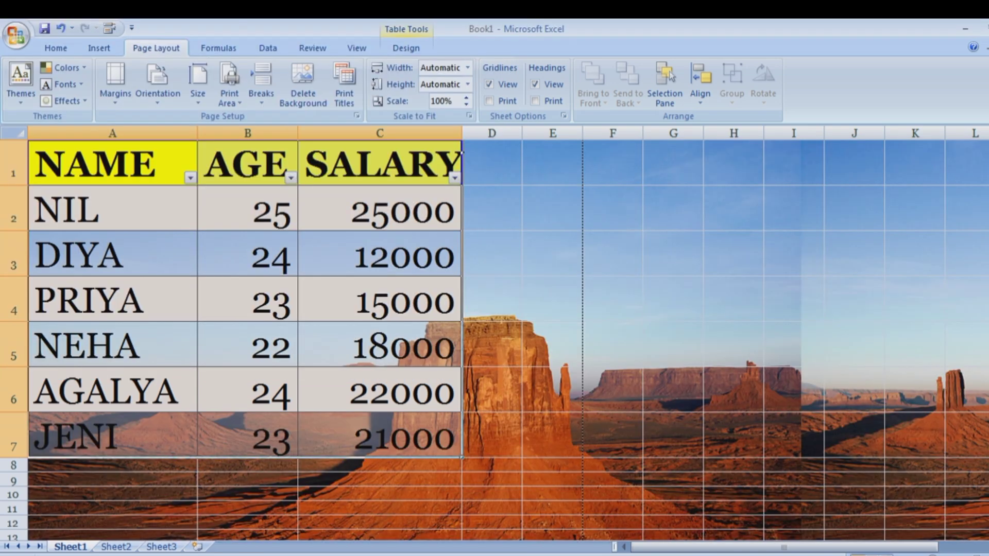
scroll(495, 340, down, 20)
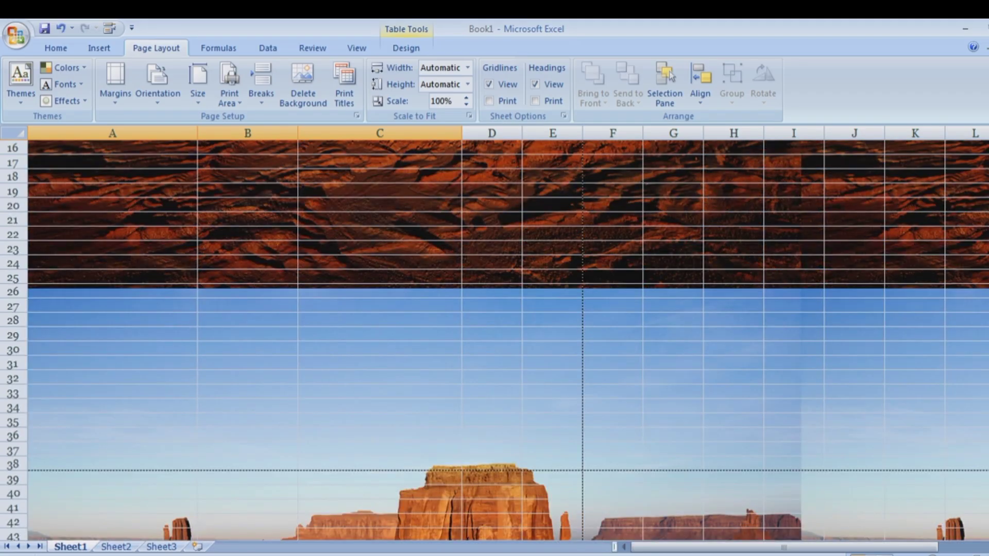
scroll(494, 340, down, 20)
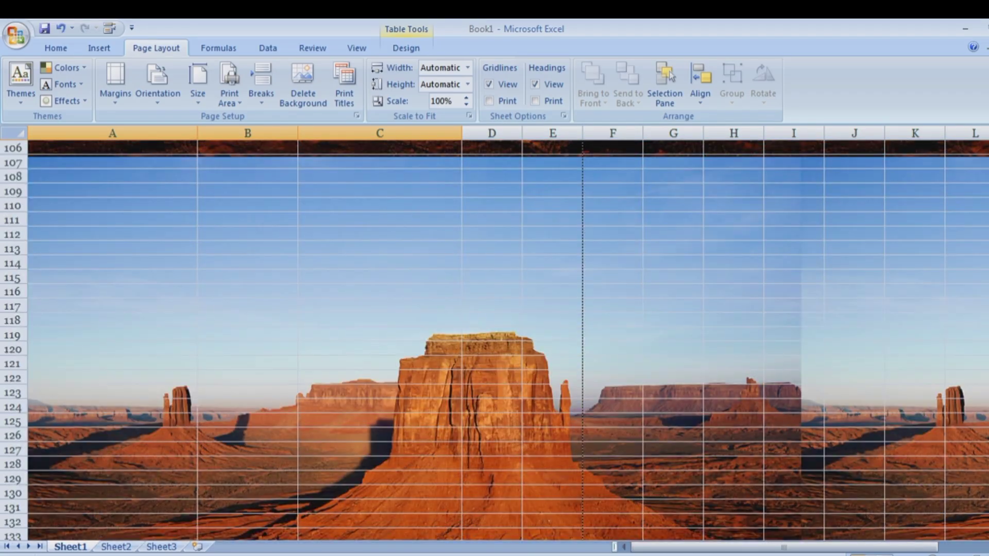
scroll(495, 340, up, 20)
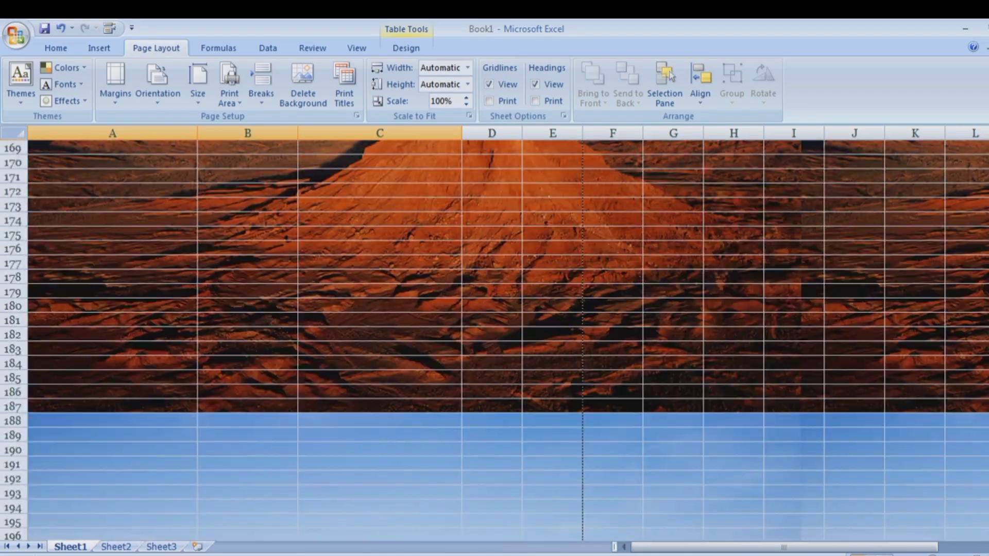
scroll(495, 340, up, 20)
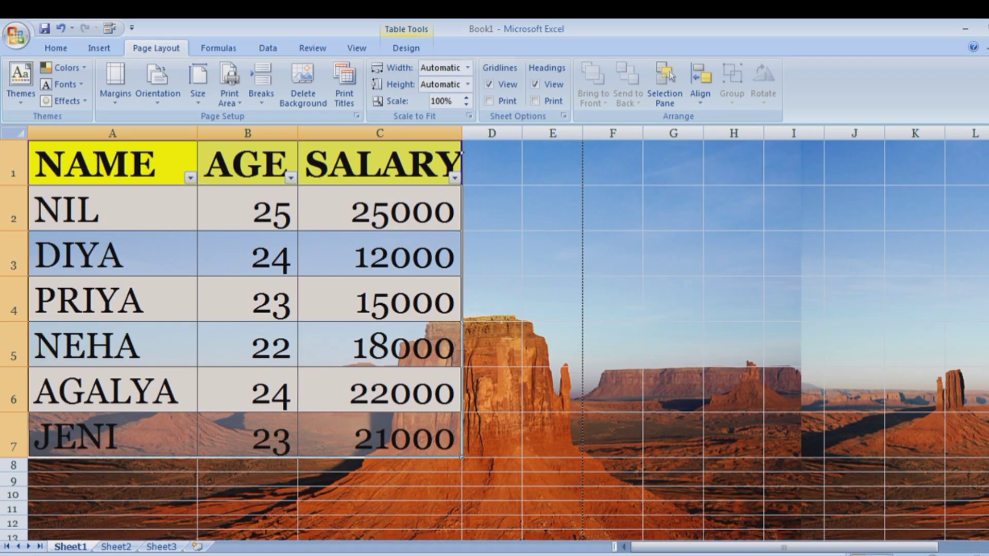
click(303, 85)
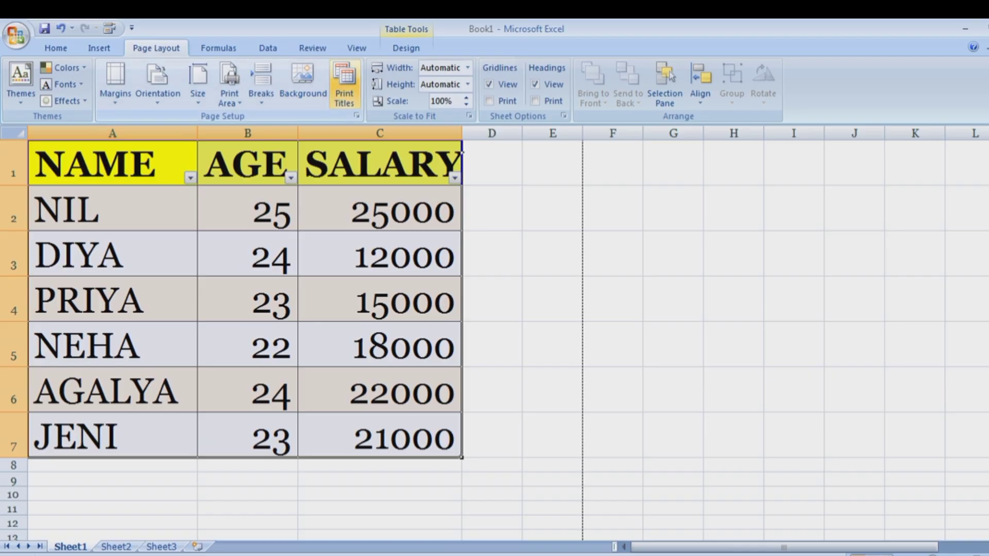
- Look at the print titles settings of the sheet and check the page in print preview
click(344, 85)
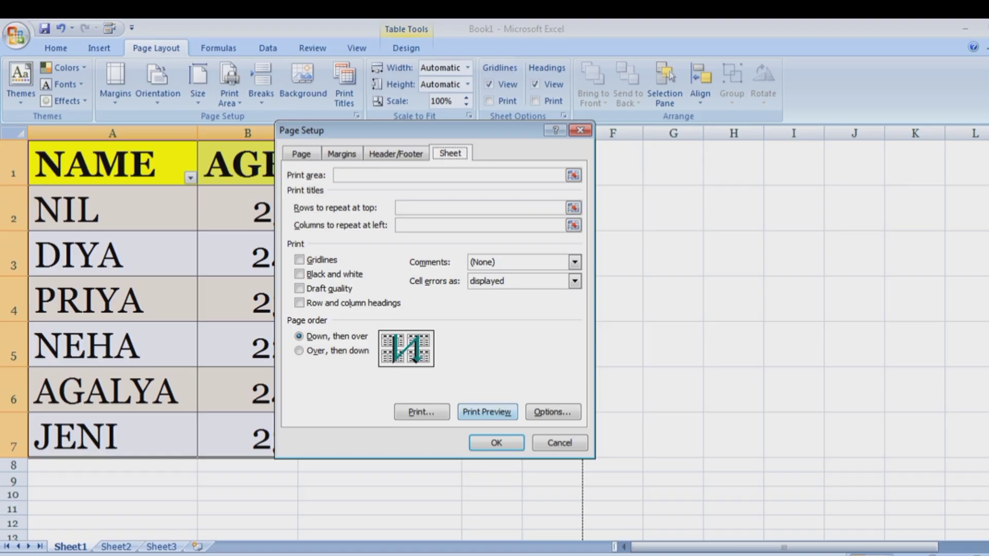
click(488, 412)
click(487, 412)
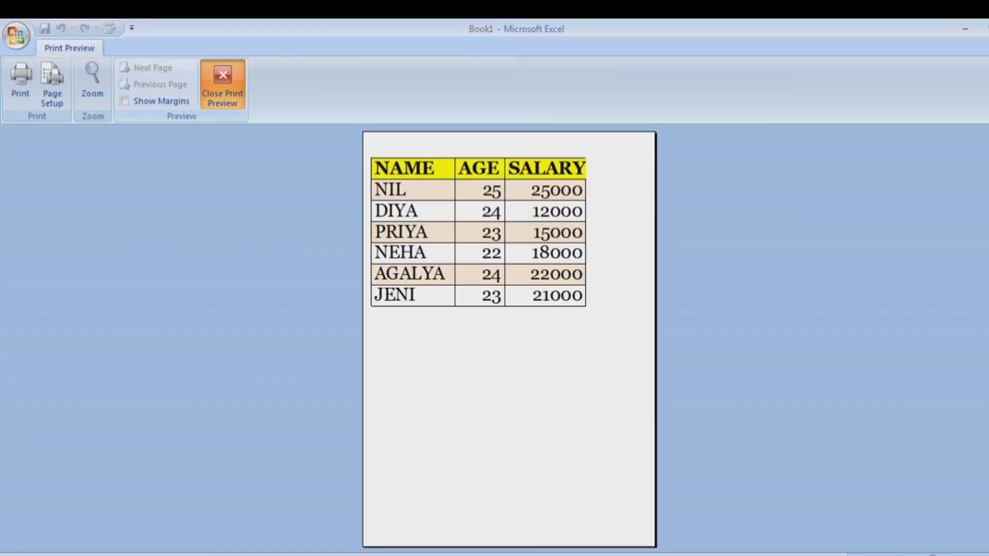
click(222, 82)
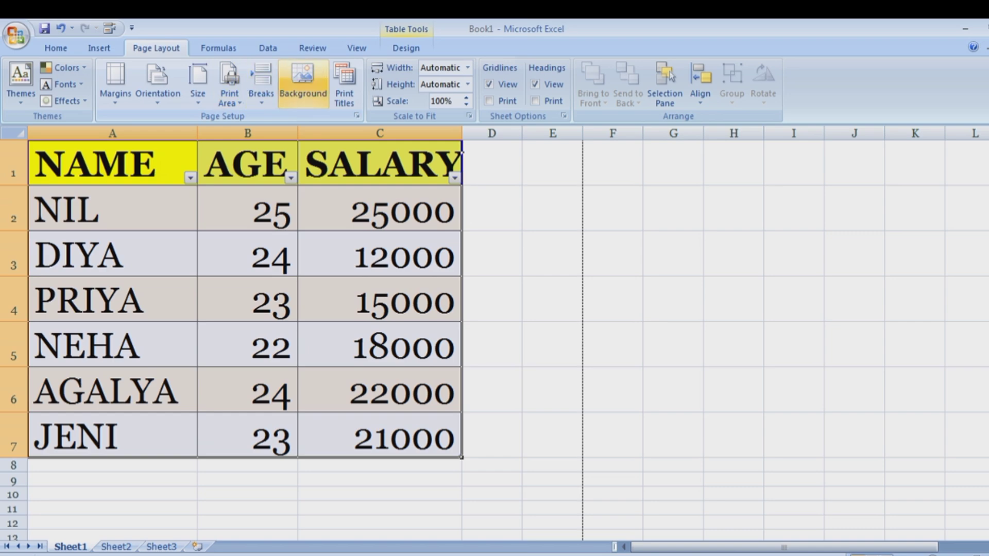
- Enable printing of gridlines in the sheet's page setup and check the page in print preview
click(345, 83)
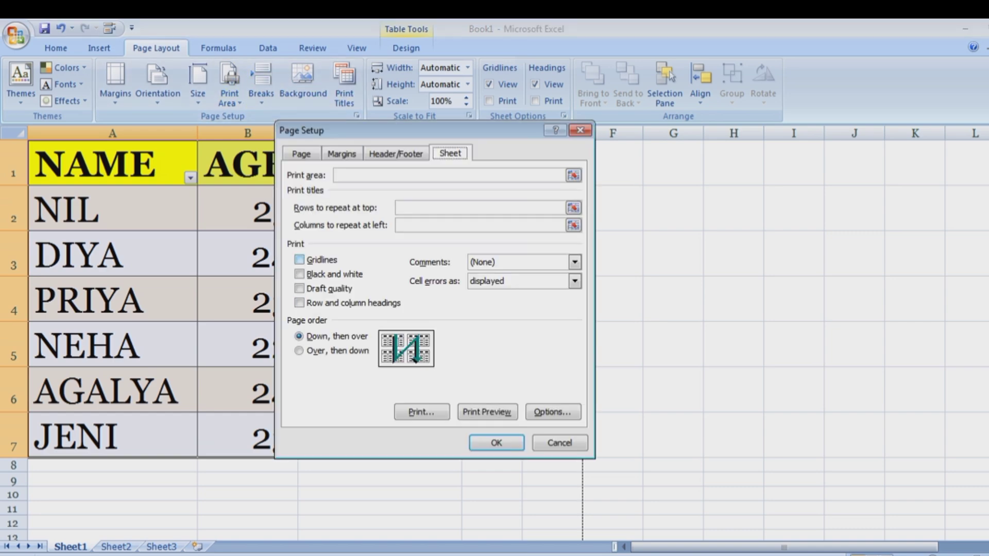
click(299, 259)
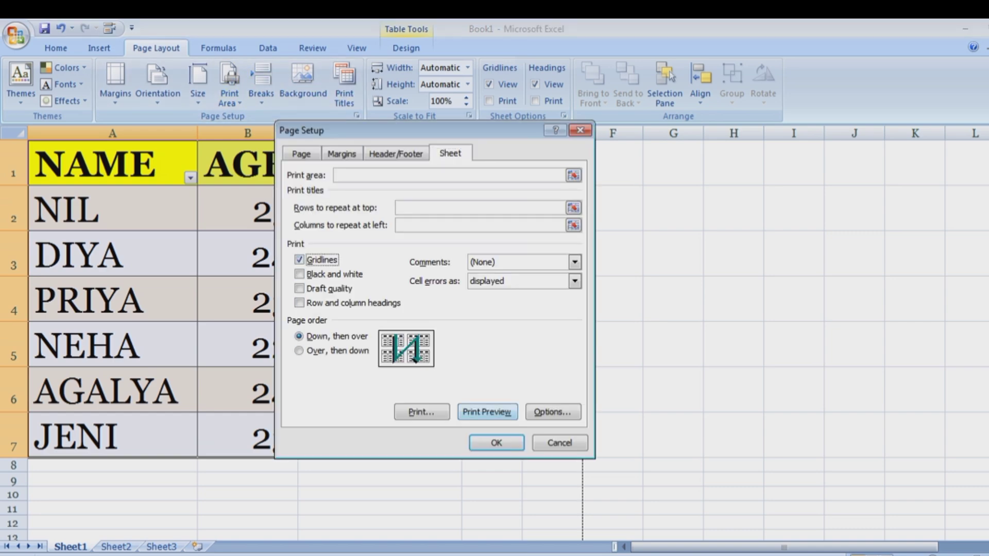
click(487, 412)
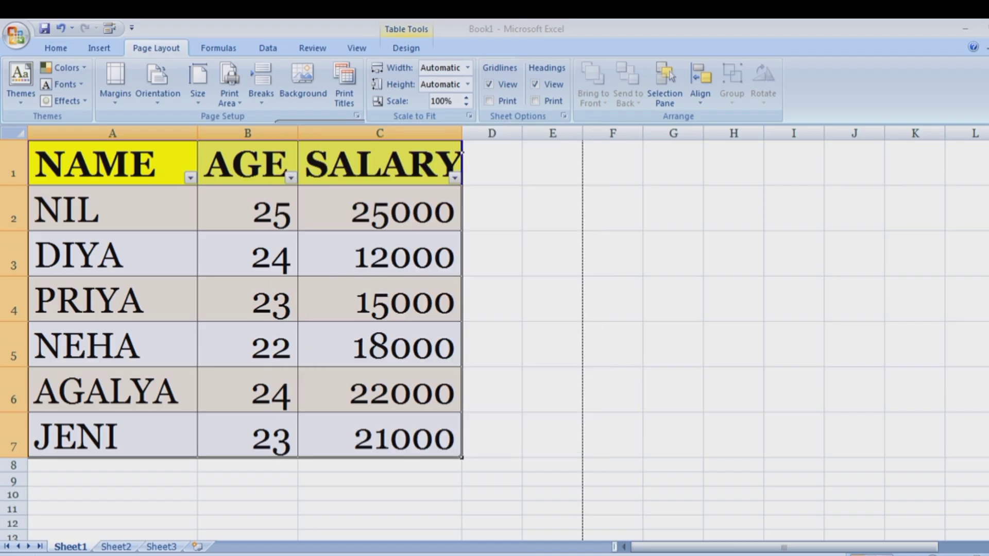
click(223, 81)
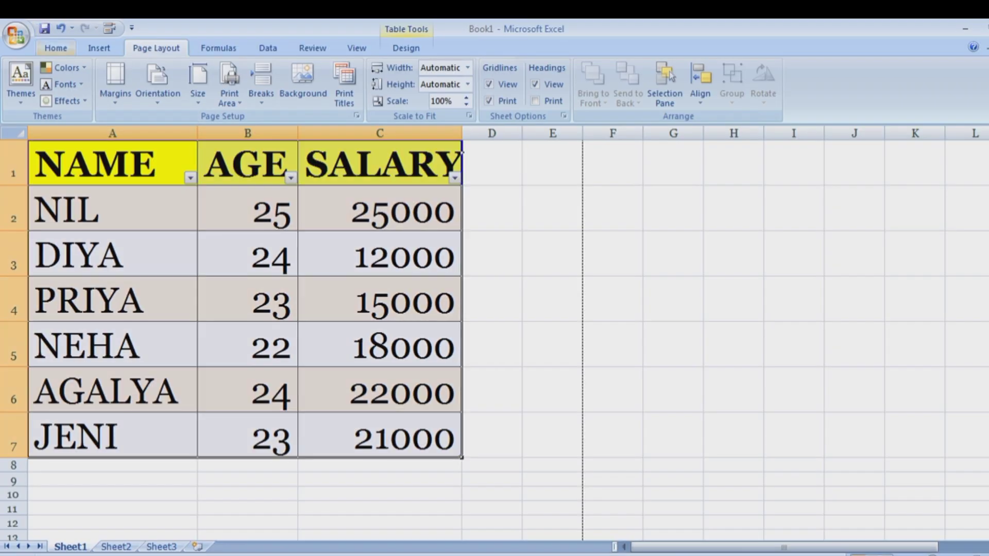
- Remove all borders from the table A1:C7 and deselect it
click(55, 48)
click(205, 96)
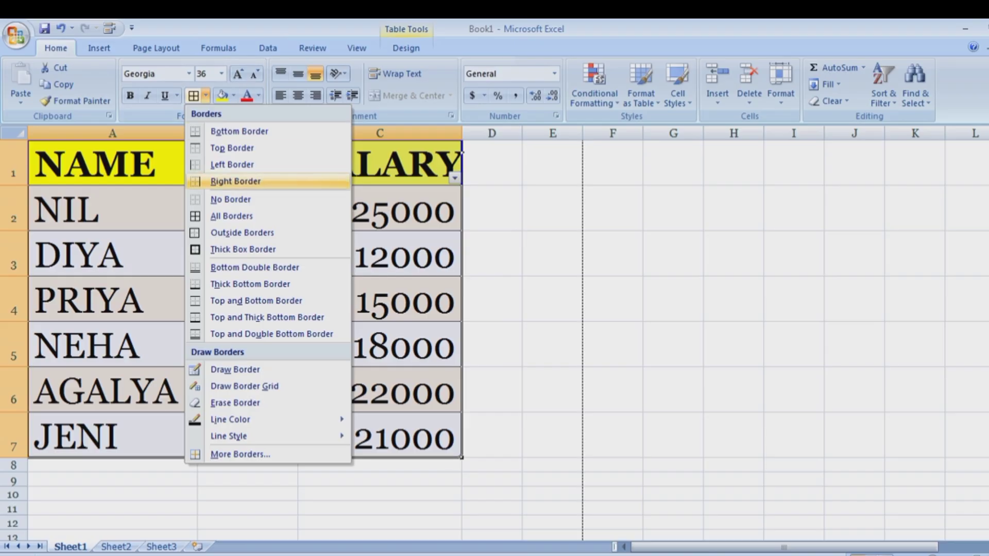
click(230, 199)
click(492, 254)
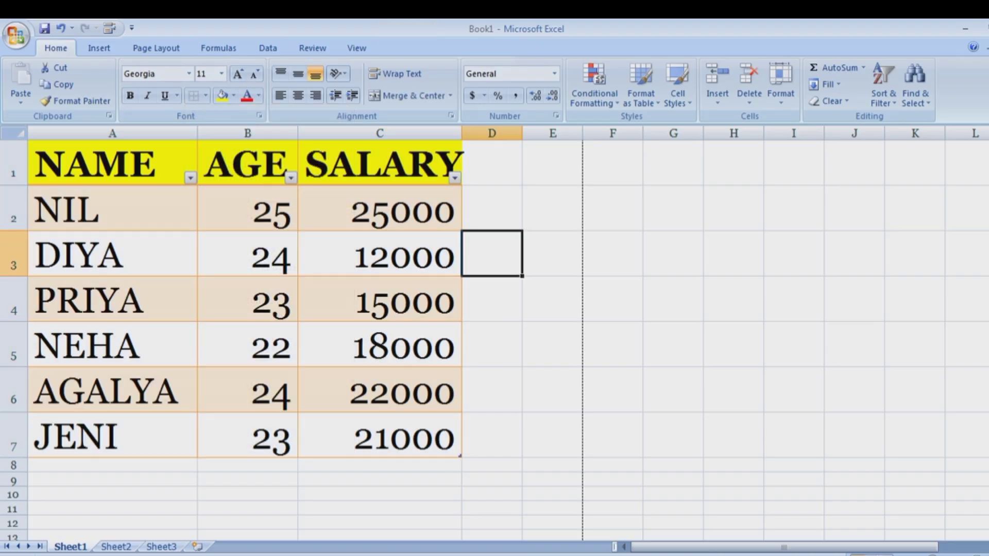
click(492, 344)
- Enable black and white printing in the sheet's page setup and check the page in print preview
click(156, 48)
click(344, 87)
click(299, 274)
click(486, 411)
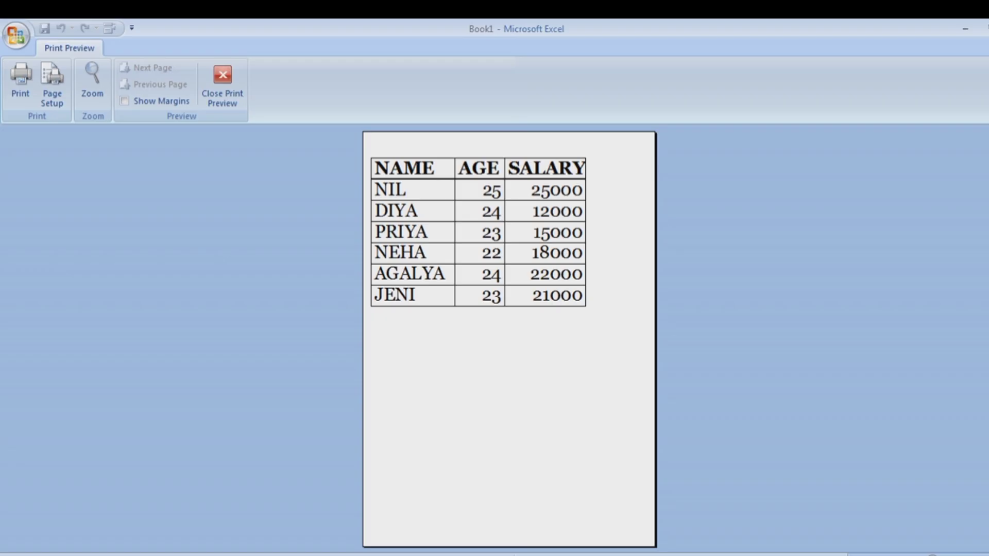
click(222, 83)
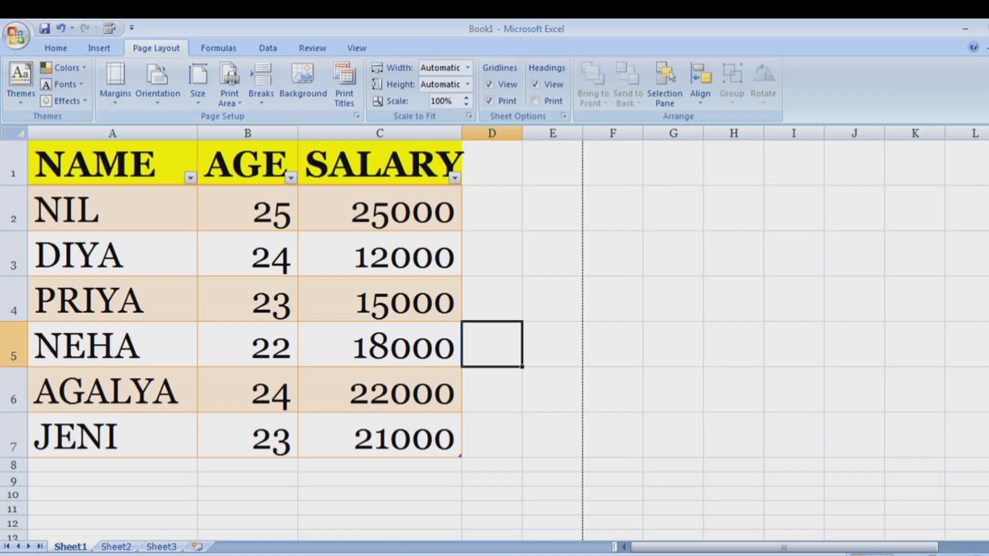
- Set the sheet's page setup to draft quality with gridlines and black and white disabled, and check the page in print preview
click(344, 83)
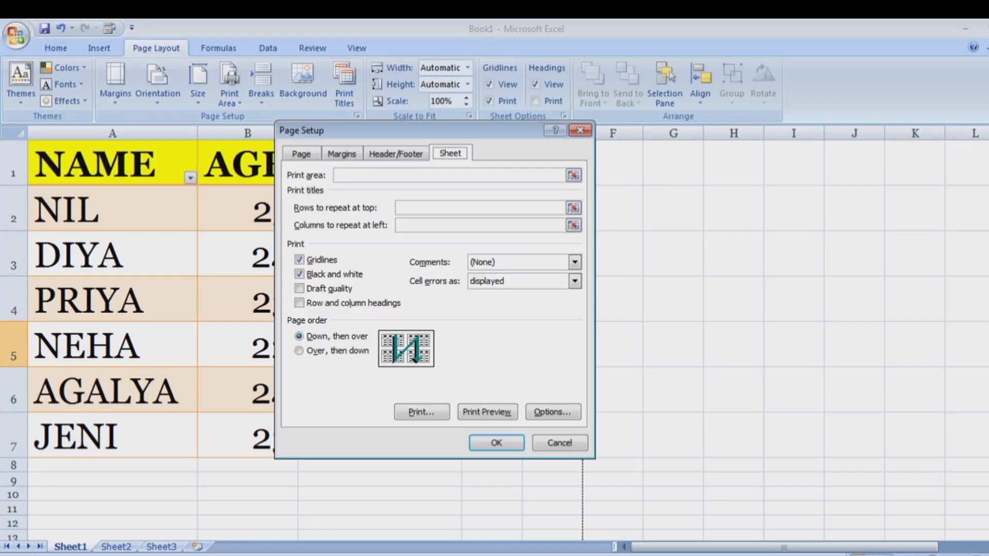
key(alt+g)
key(alt+b)
key(alt+q)
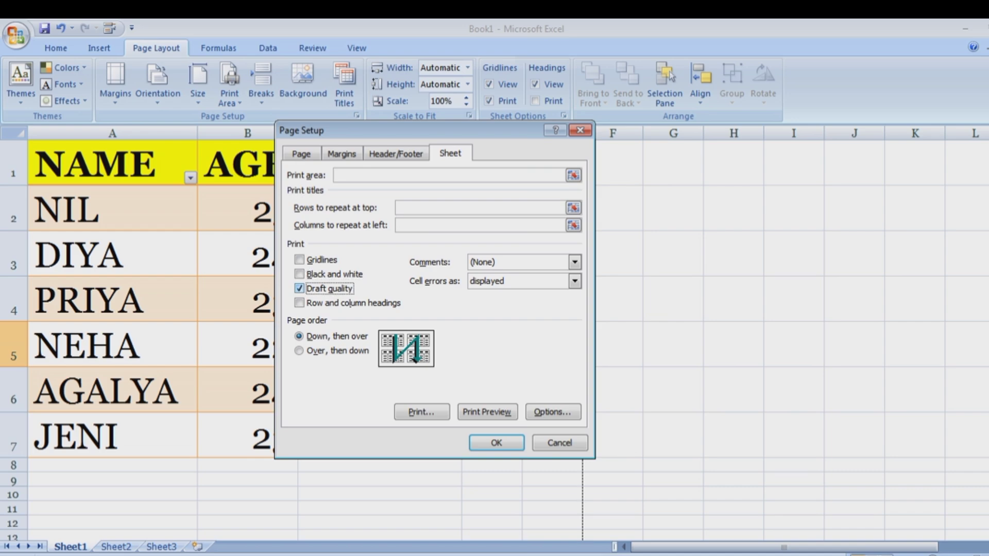
key(alt+w)
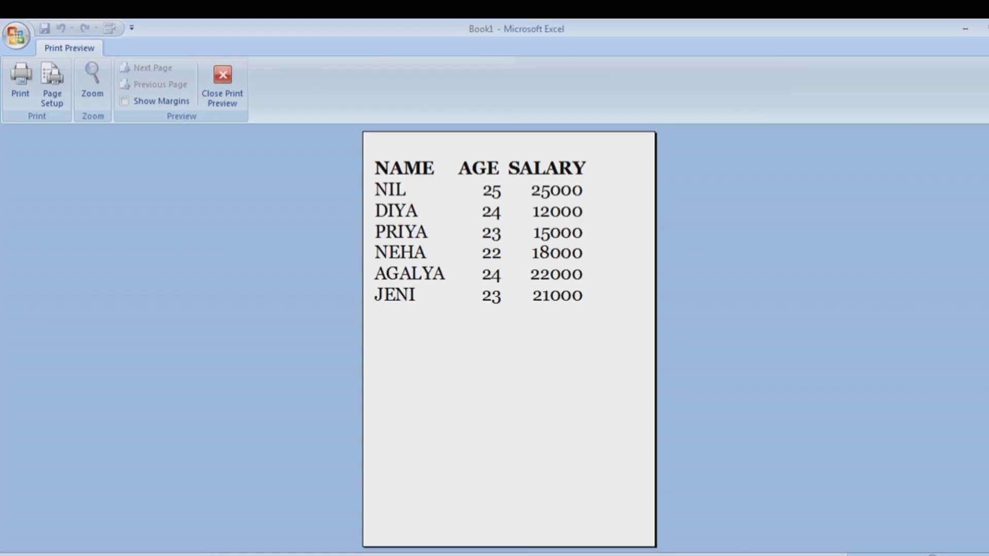
click(222, 80)
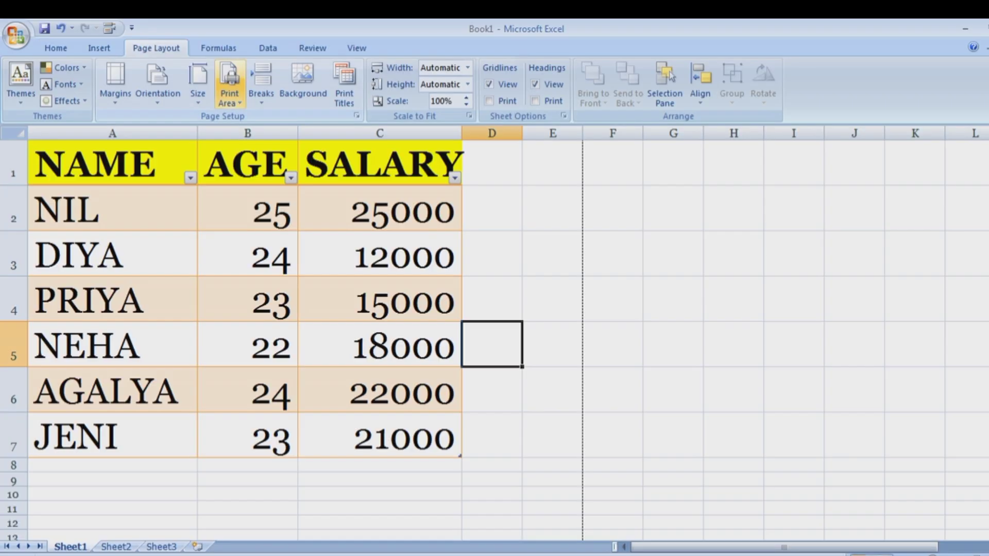
- Enable printing of row and column headings instead of draft quality in the page setup, and check the page in print preview
click(344, 83)
click(299, 303)
click(300, 288)
click(487, 412)
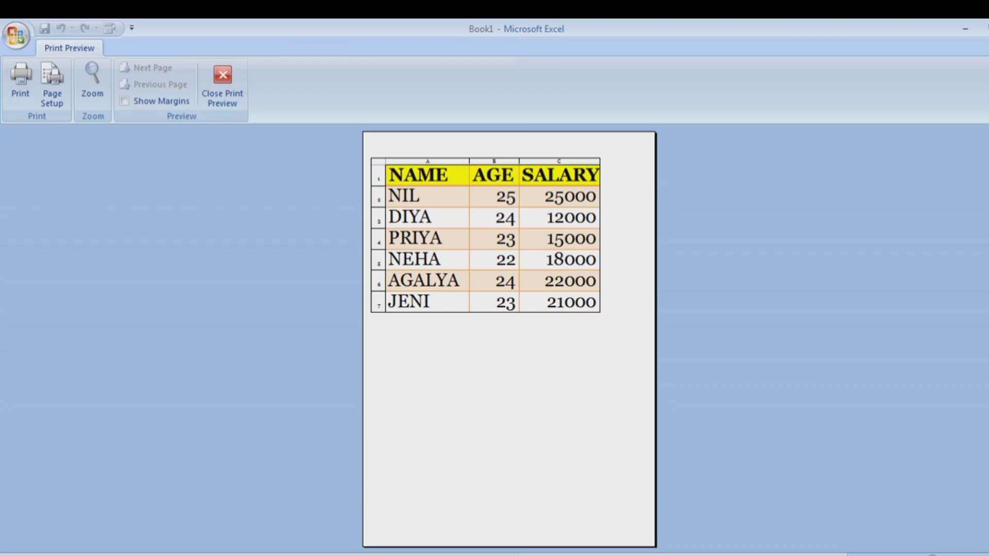
click(222, 82)
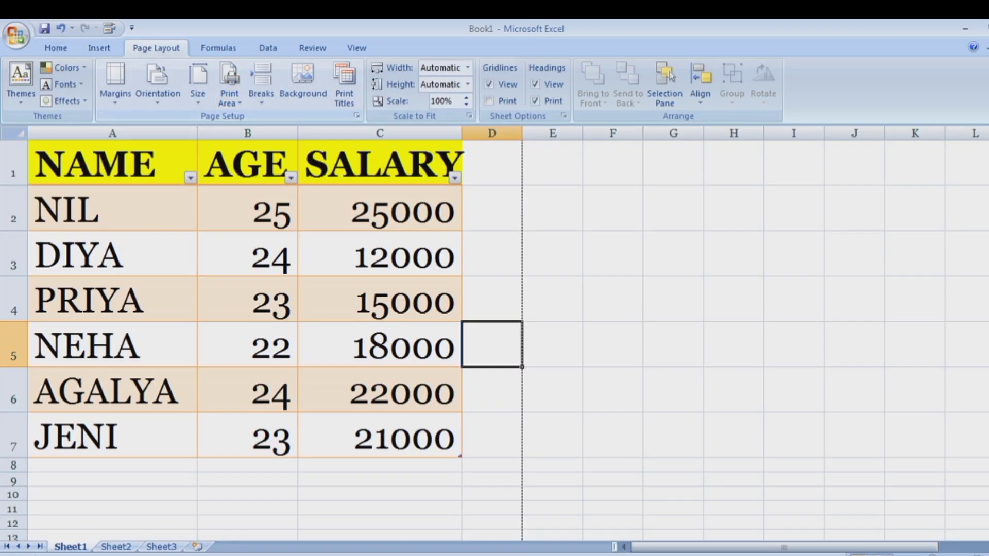
- Look at the printer, print range and copies options reached from the sheet's page setup, without printing
click(344, 85)
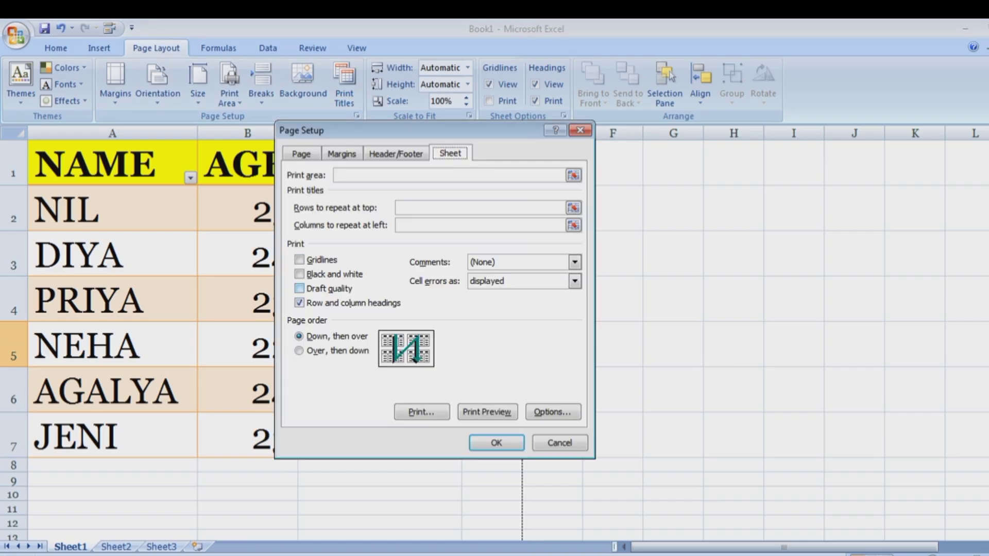
click(421, 412)
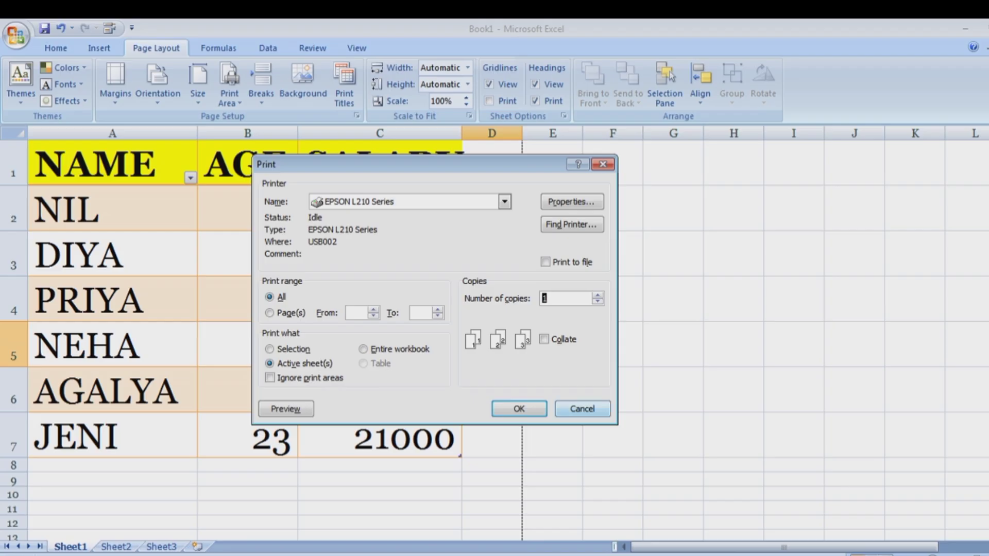
key(Escape)
- Select the table A1:C7 and set the scale-to-fit width to 4 pages
click(248, 253)
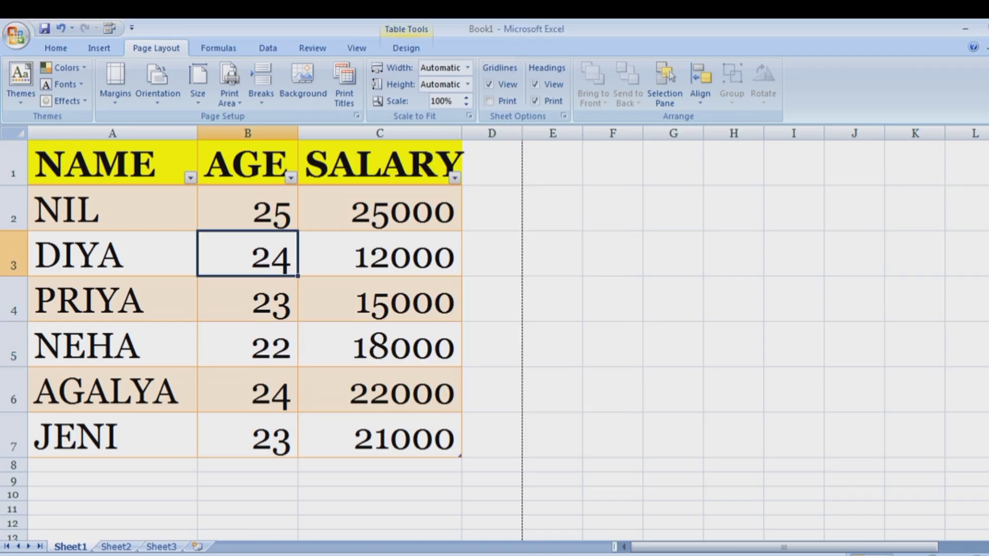
drag(103, 163, 402, 438)
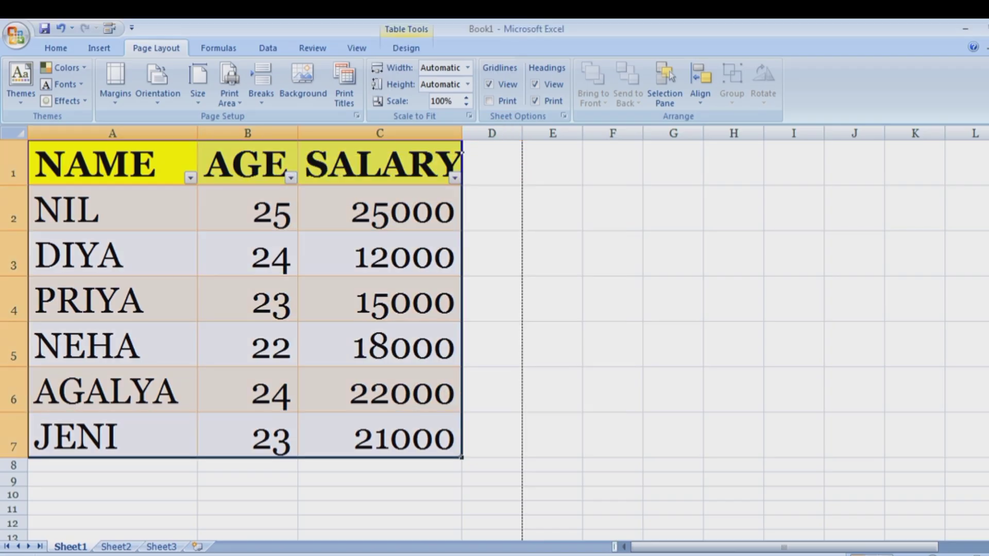
click(467, 68)
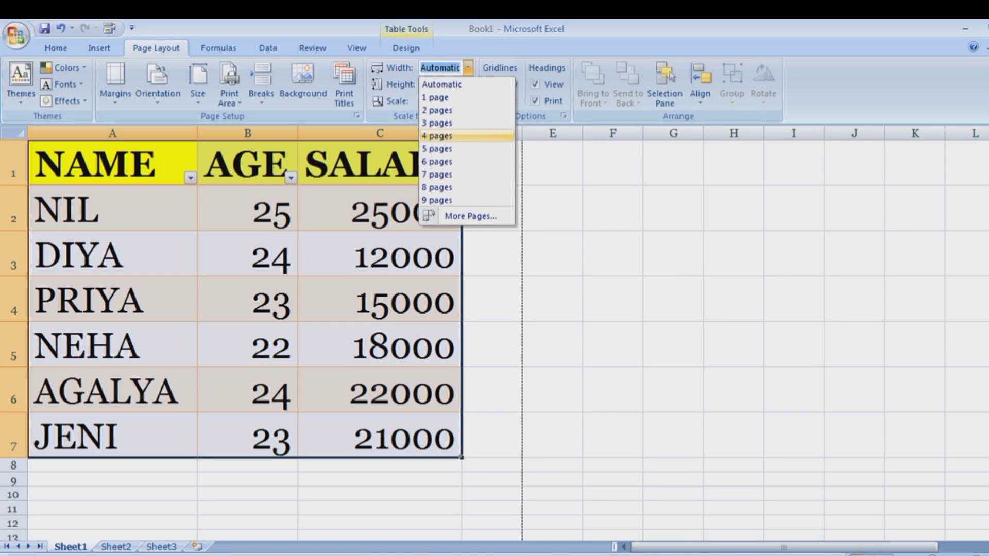
click(468, 67)
click(467, 67)
click(438, 136)
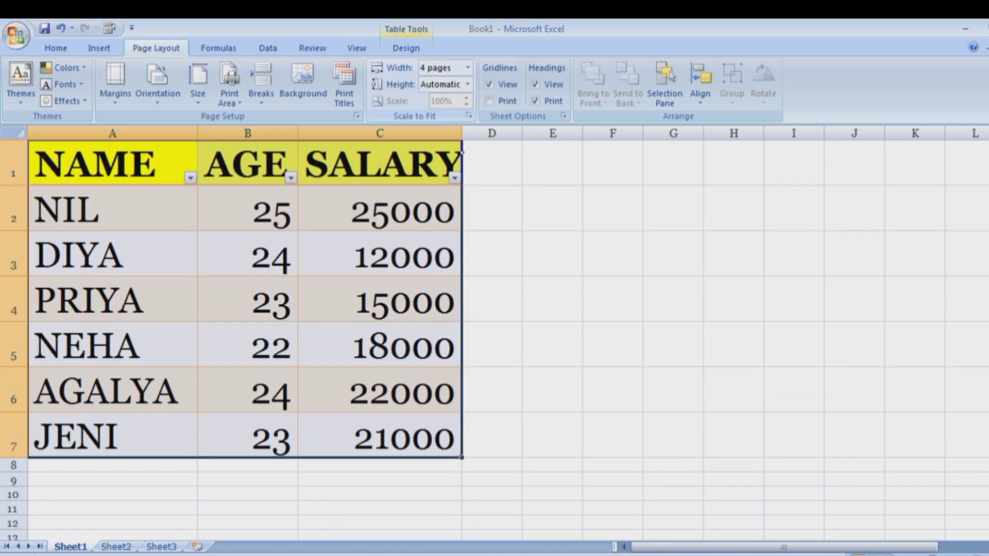
- Hide the sheet's on-screen gridlines and headings, and show both again
click(488, 84)
click(535, 84)
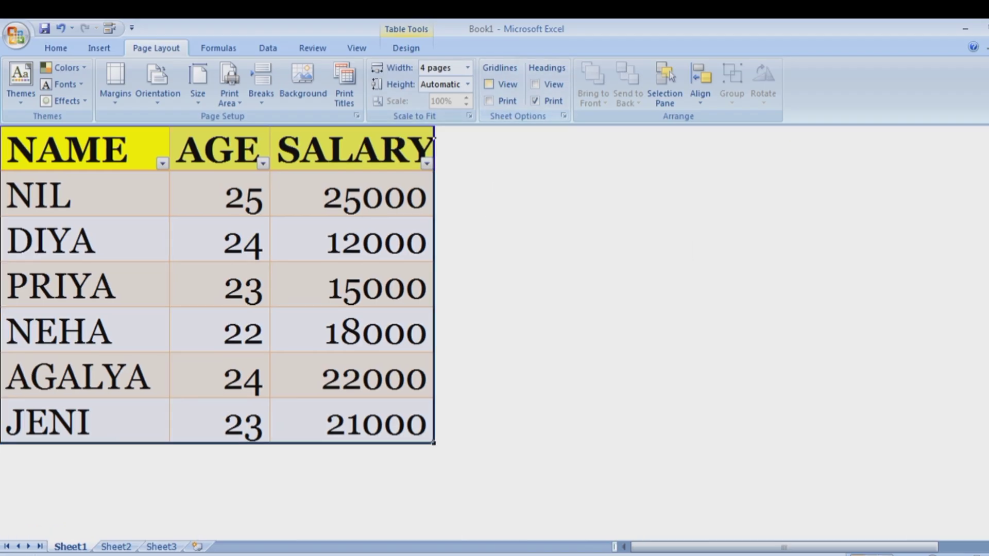
click(488, 84)
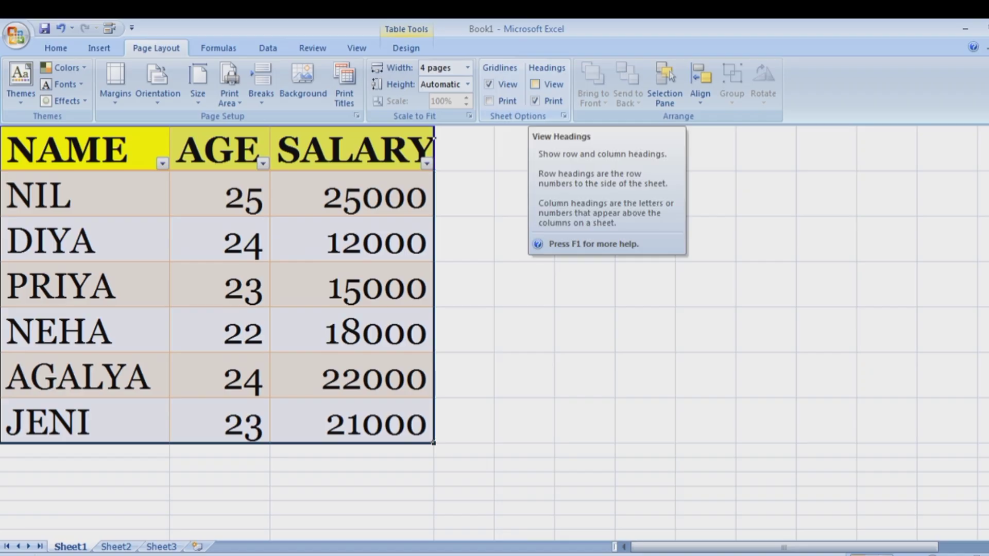
click(535, 84)
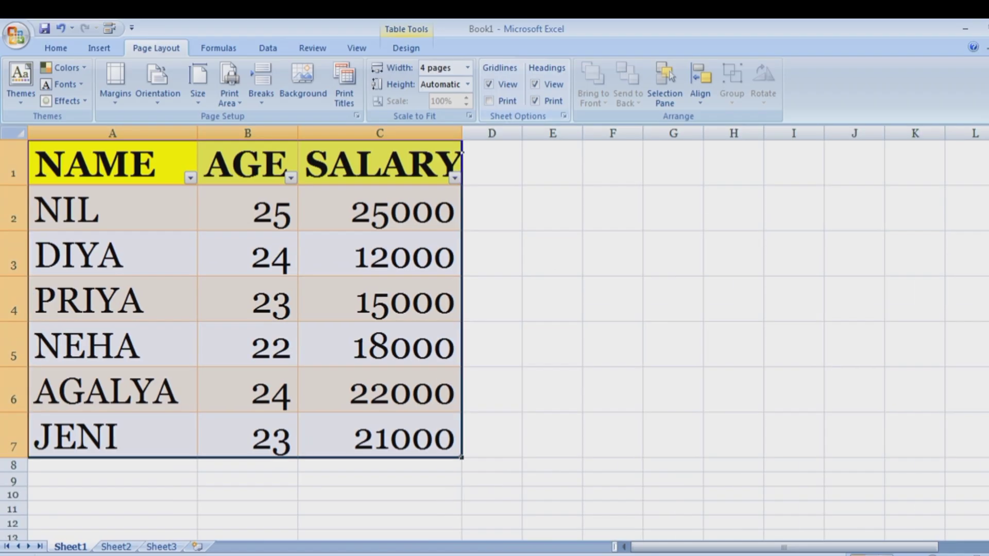
- Deselect the table, switch the headings display off and on, and enable printing of gridlines in the sheet options
drag(492, 133, 765, 135)
click(794, 253)
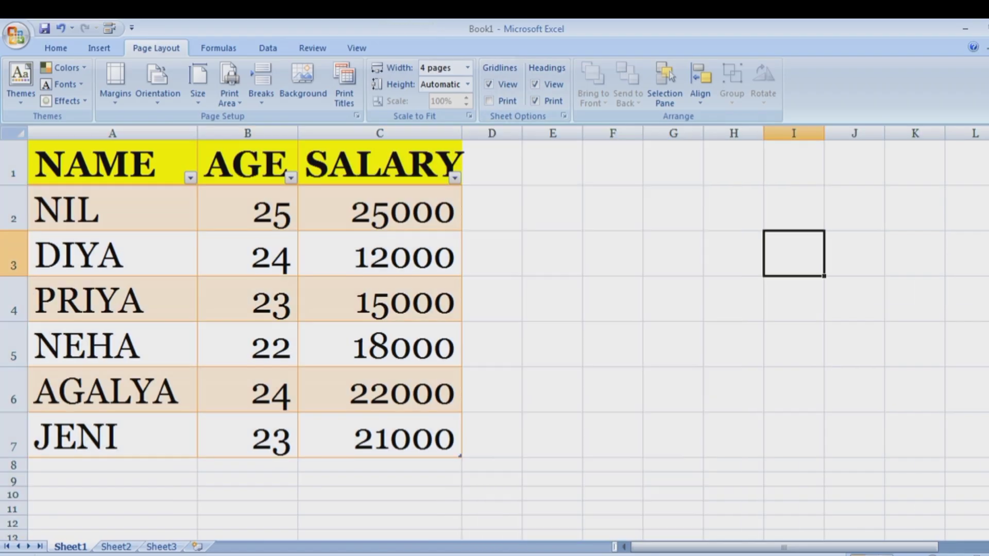
click(535, 84)
click(535, 84)
click(489, 101)
- Search the clip art for BUSINESS and insert the woman at a computer and the man with a light bulb
scroll(495, 335, down, 4)
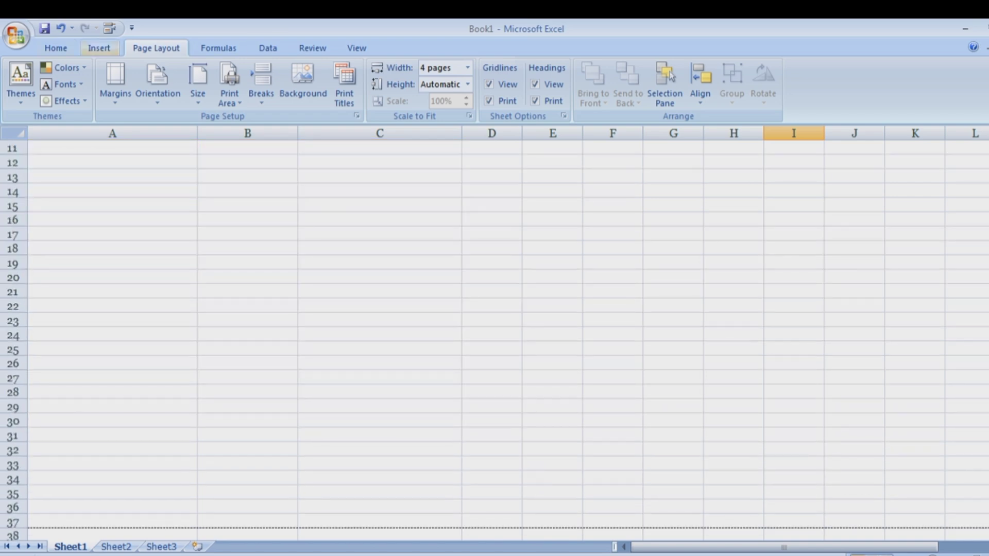
click(99, 48)
click(135, 85)
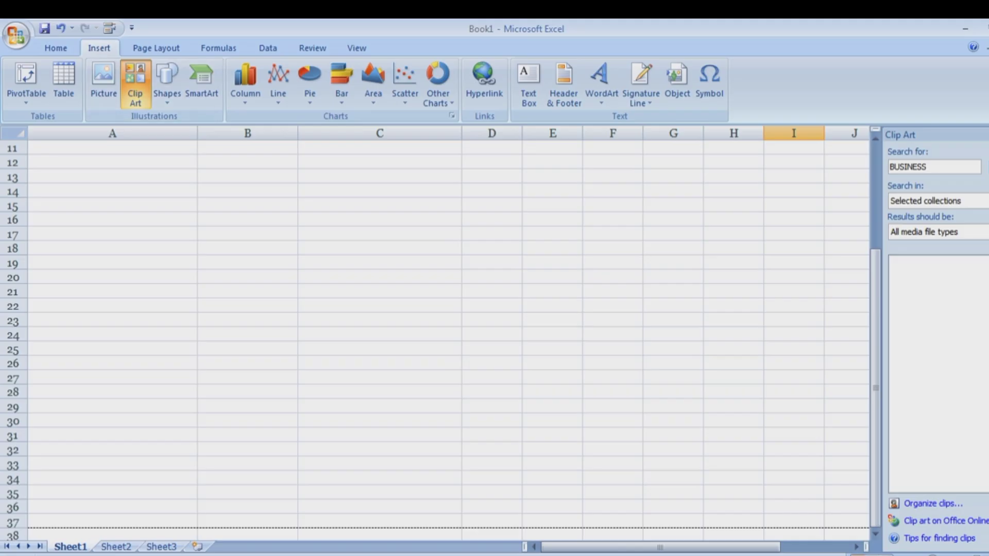
click(919, 344)
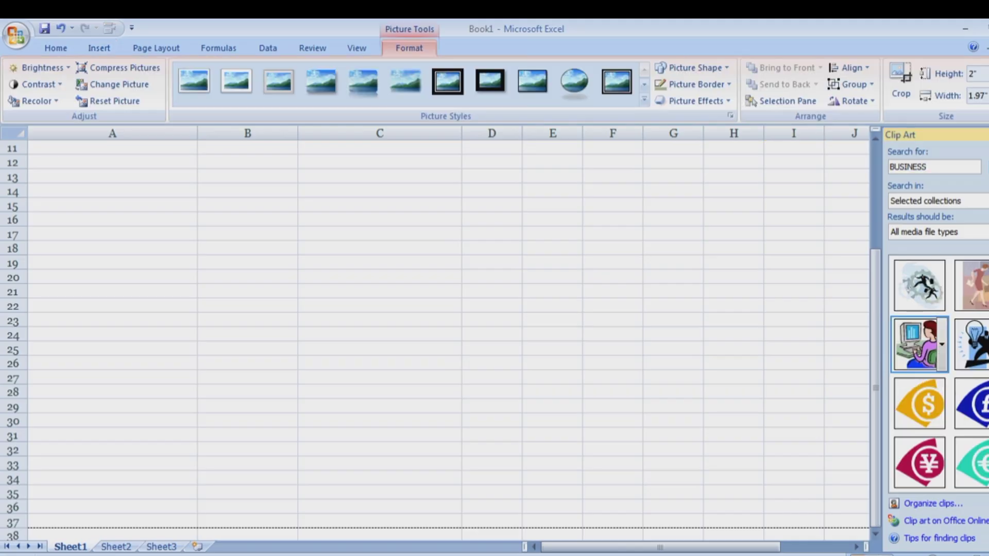
click(971, 344)
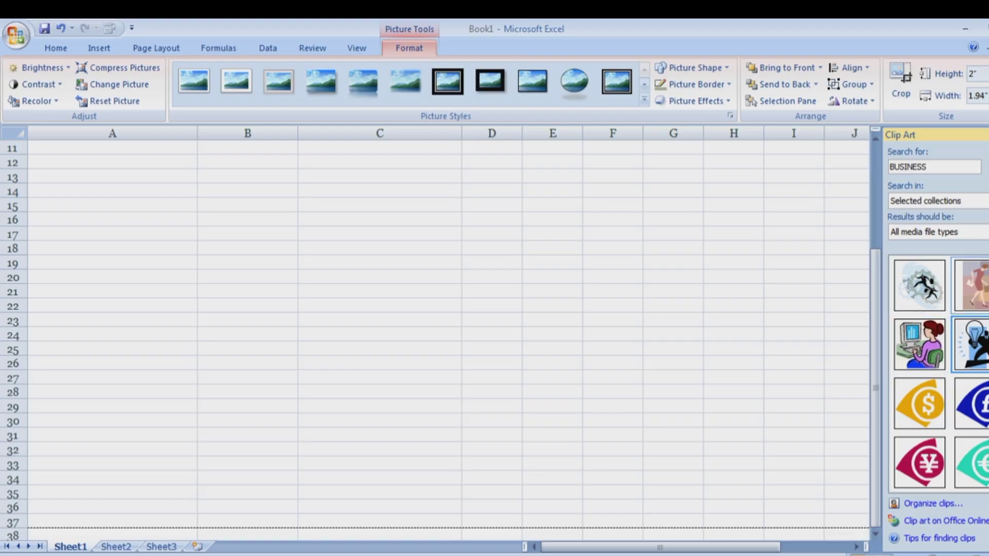
- Move both clip art pictures side by side below the table, around rows 17 to 27, with the light-bulb man over columns A and B
scroll(494, 335, up, 4)
drag(833, 303, 436, 479)
click(834, 304)
scroll(835, 304, down, 1)
scroll(834, 304, up, 1)
scroll(495, 335, down, 1)
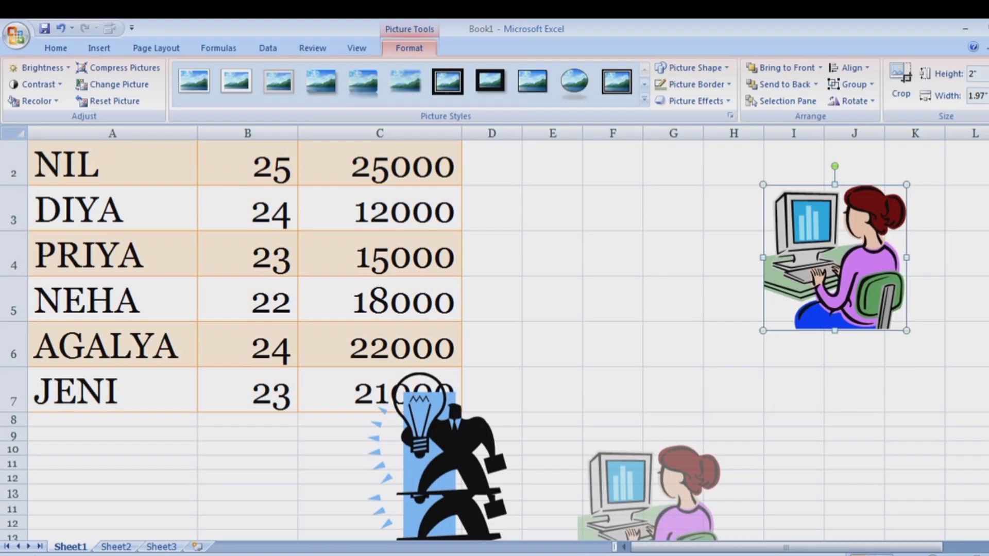
drag(834, 304, 670, 459)
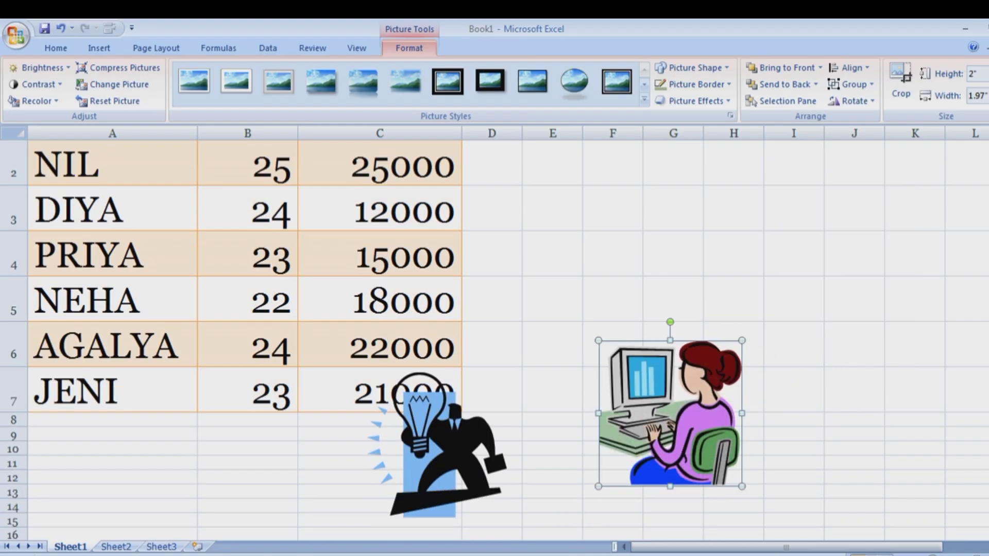
scroll(670, 459, down, 3)
drag(448, 176, 214, 348)
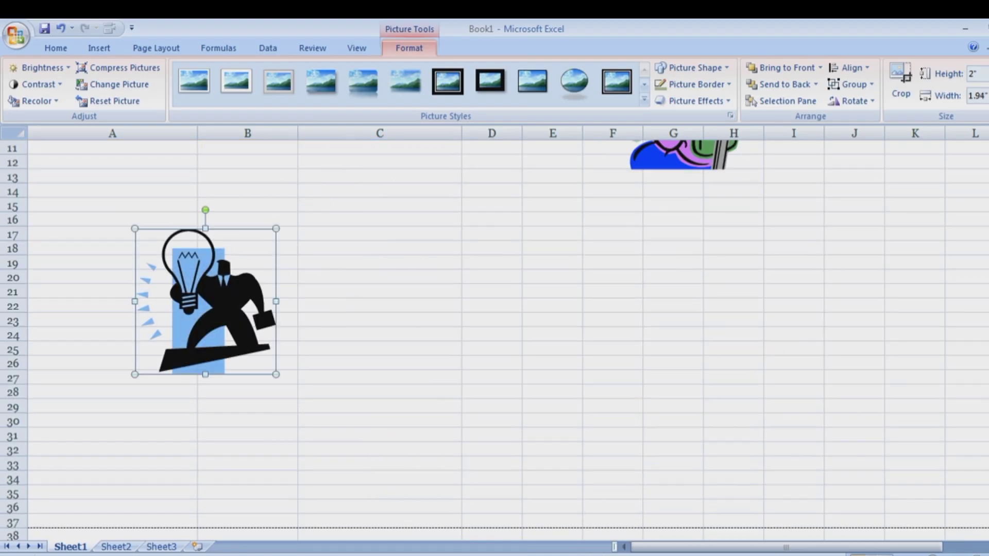
drag(675, 157, 443, 358)
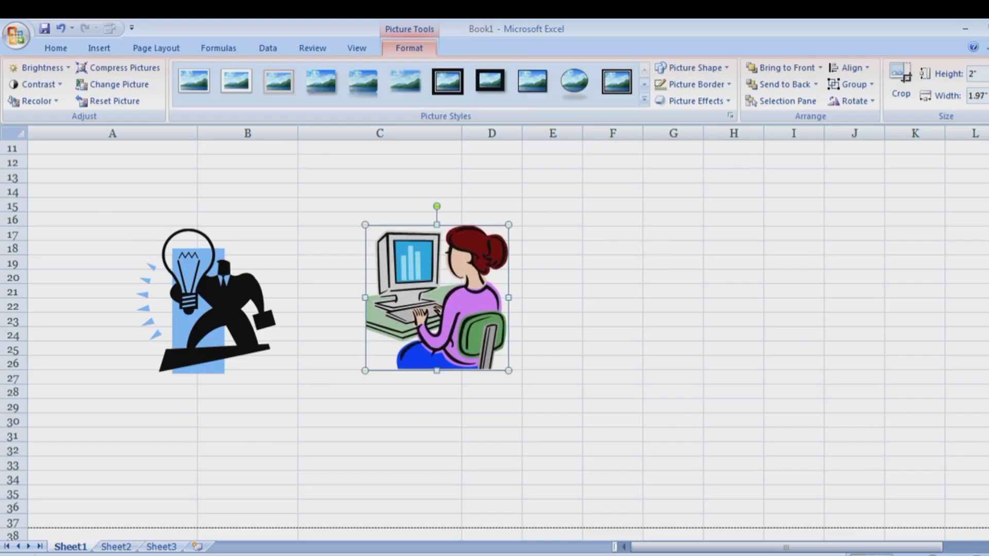
- Overlap the woman picture with the light-bulb man and alternate it between front and back, ending in front and moved clear beside him
click(156, 48)
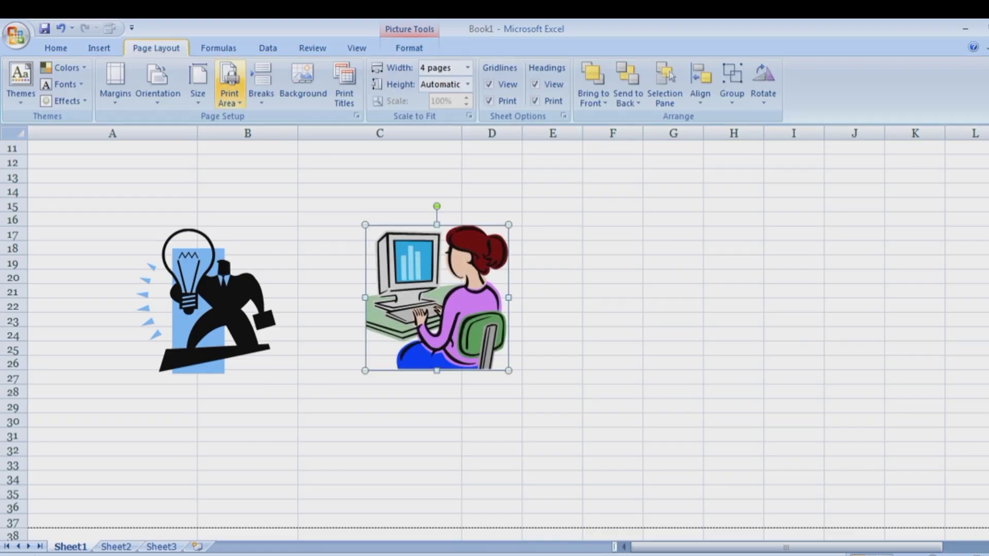
drag(446, 289, 237, 322)
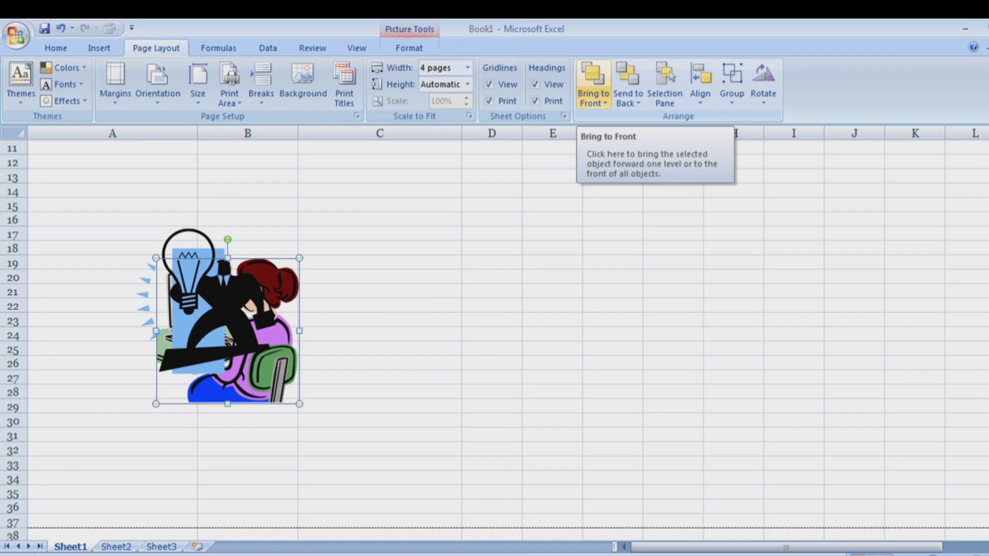
click(593, 76)
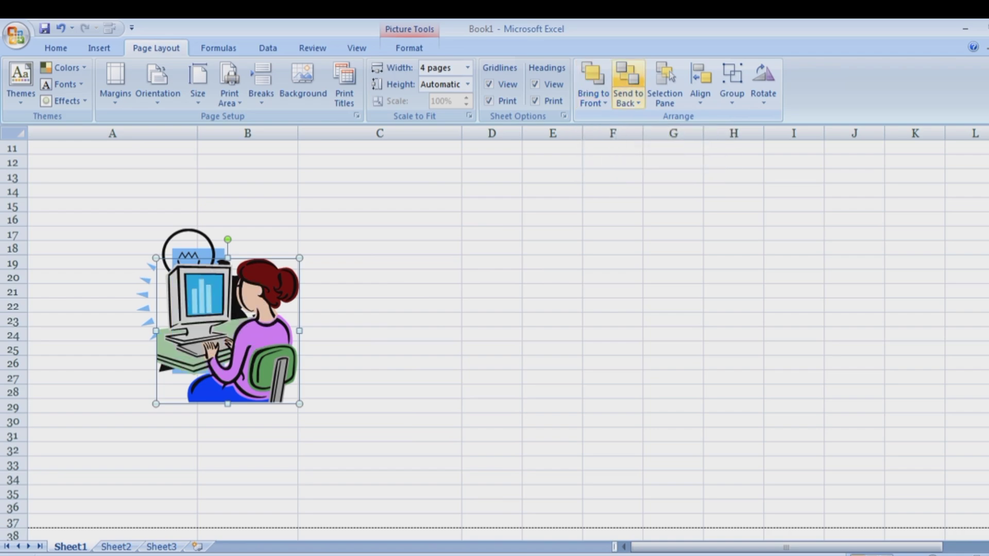
click(628, 82)
click(593, 82)
click(627, 82)
click(593, 82)
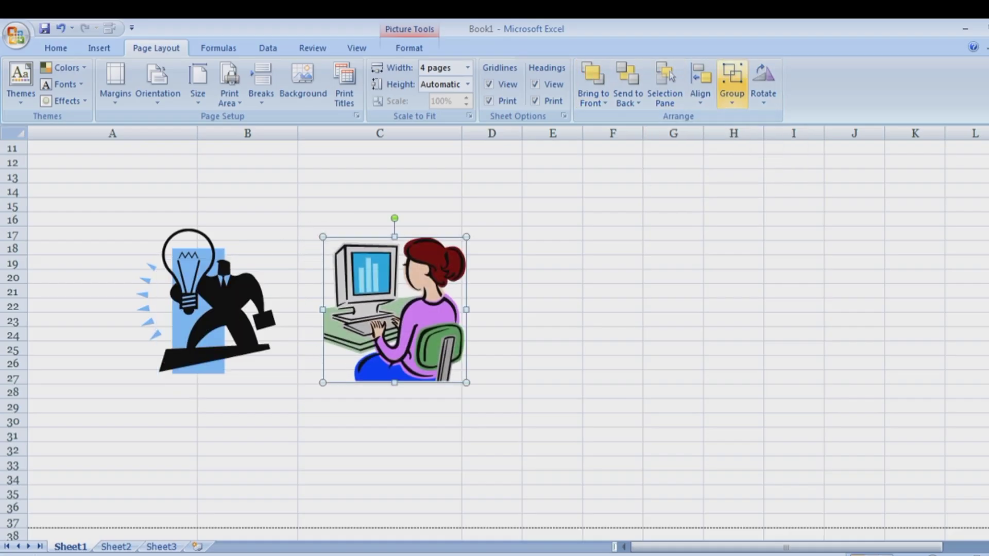
- Show the selection and visibility list of the sheet's shapes and cycle through its pictures
click(666, 82)
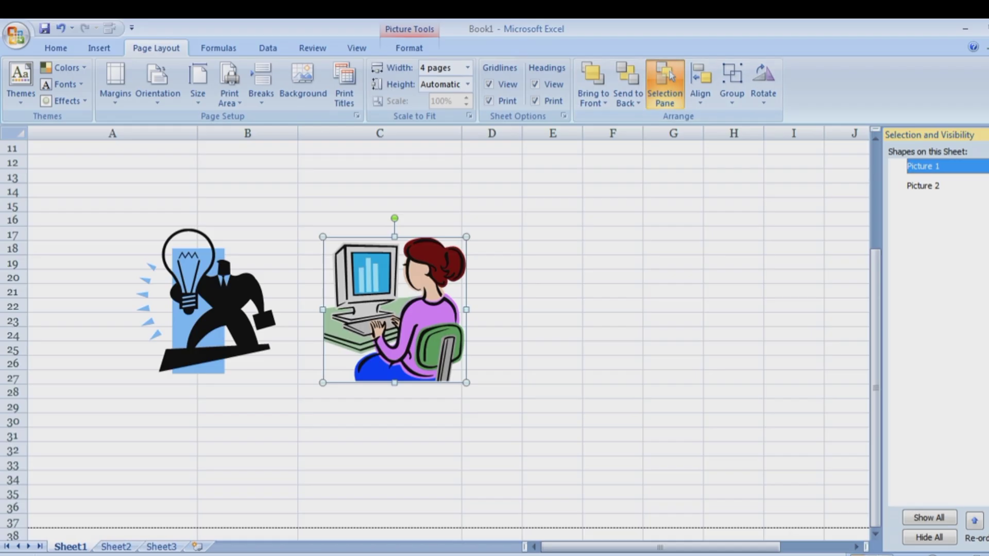
key(Tab)
key(Tab)
key(Tab)
key(Tab)
key(Tab)
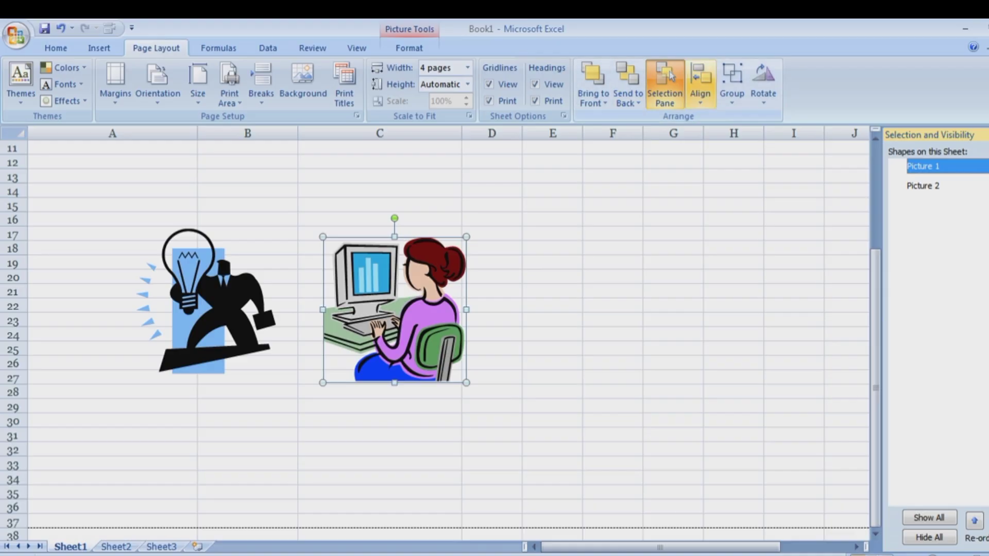
- Toggle the Snap to Grid alignment option for the sheet's pictures
click(700, 85)
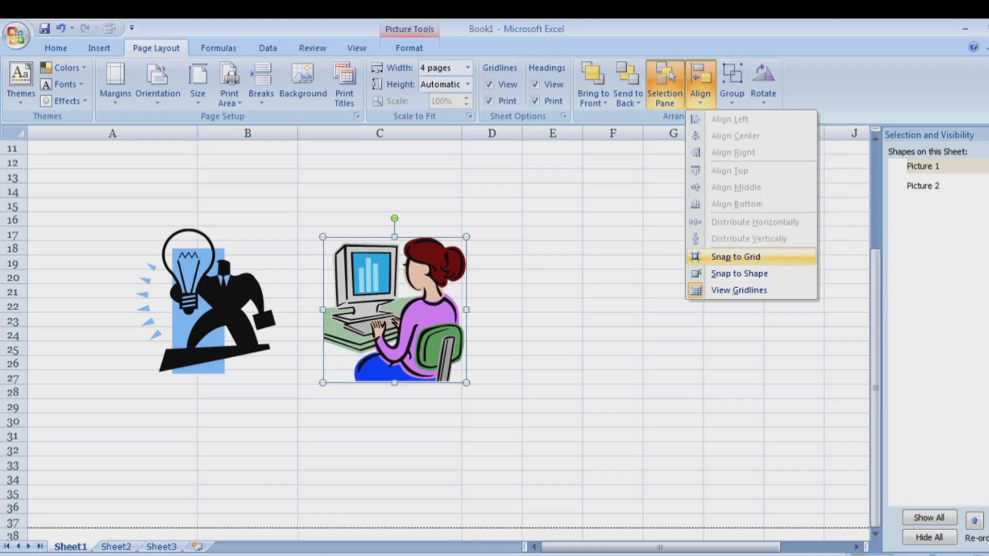
click(735, 257)
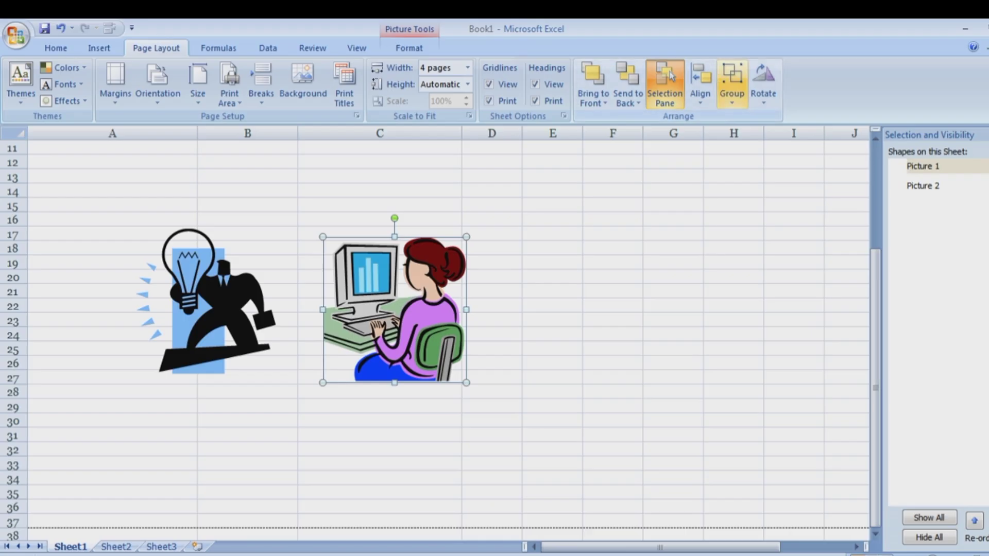
- Ungroup the woman picture, converting it to a Microsoft Office drawing object, and move it over to columns D to F
click(732, 85)
click(760, 154)
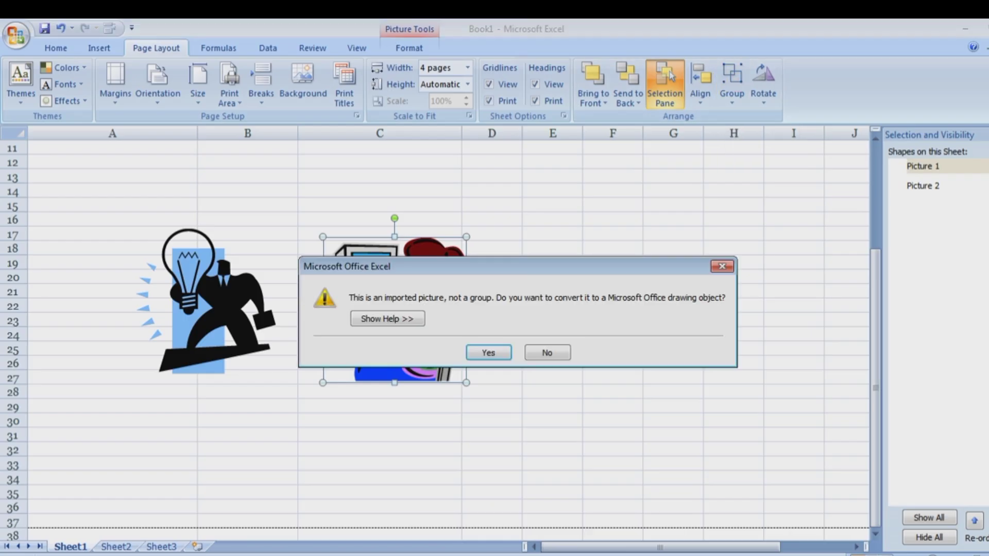
click(488, 352)
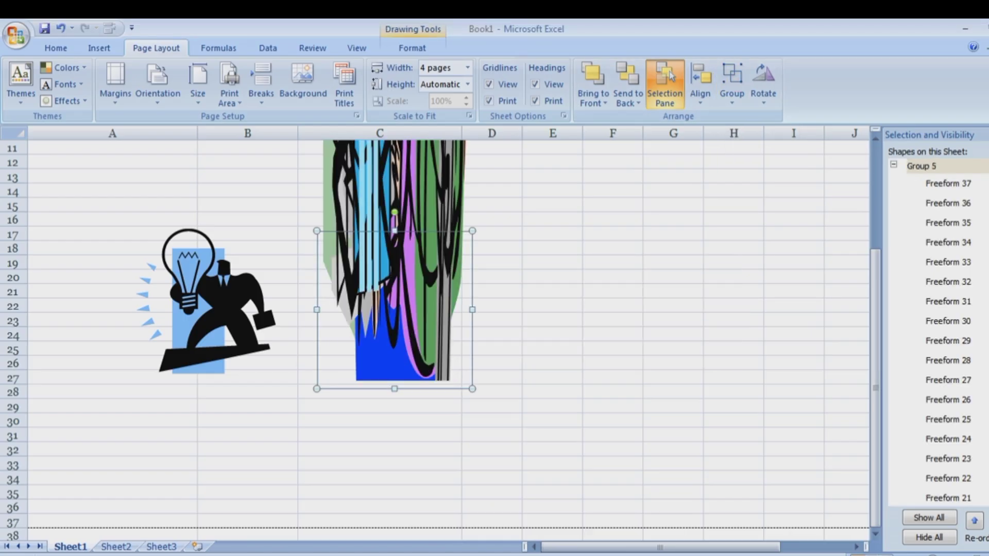
drag(876, 334, 876, 272)
mouse_move(395, 309)
mouse_down()
mouse_move(526, 392)
mouse_move(571, 469)
mouse_up()
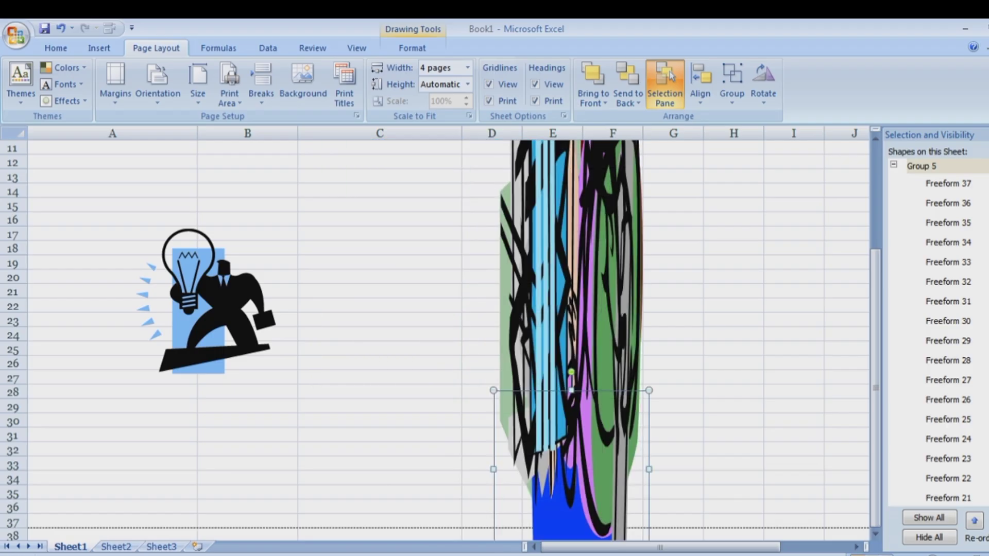
- Ungroup the woman drawing into its separate shapes and group them all together again
click(732, 85)
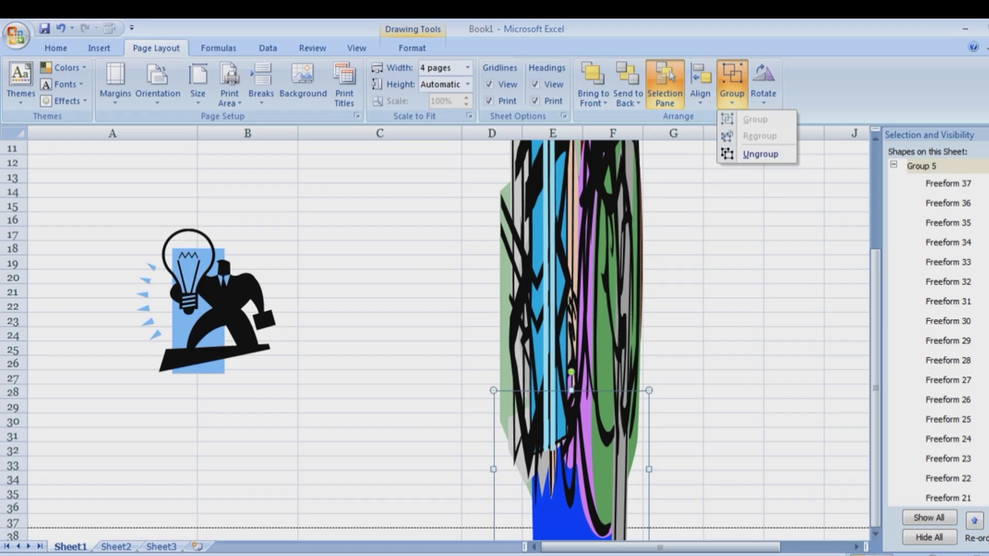
click(760, 154)
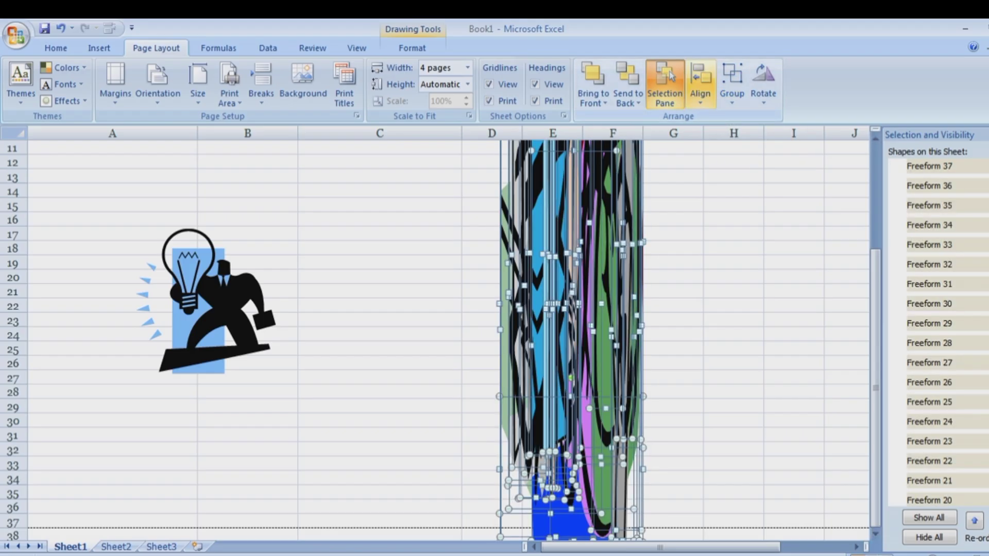
click(731, 85)
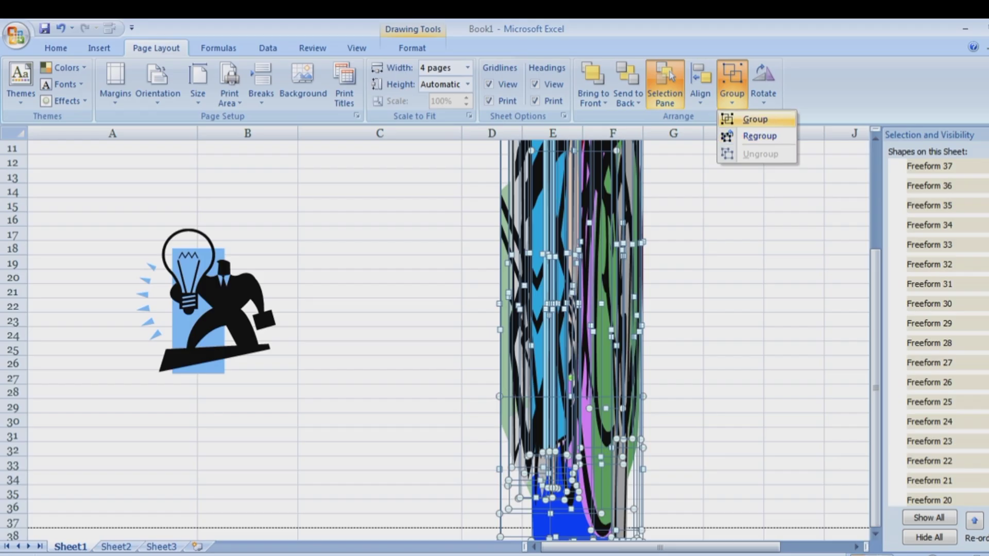
click(755, 119)
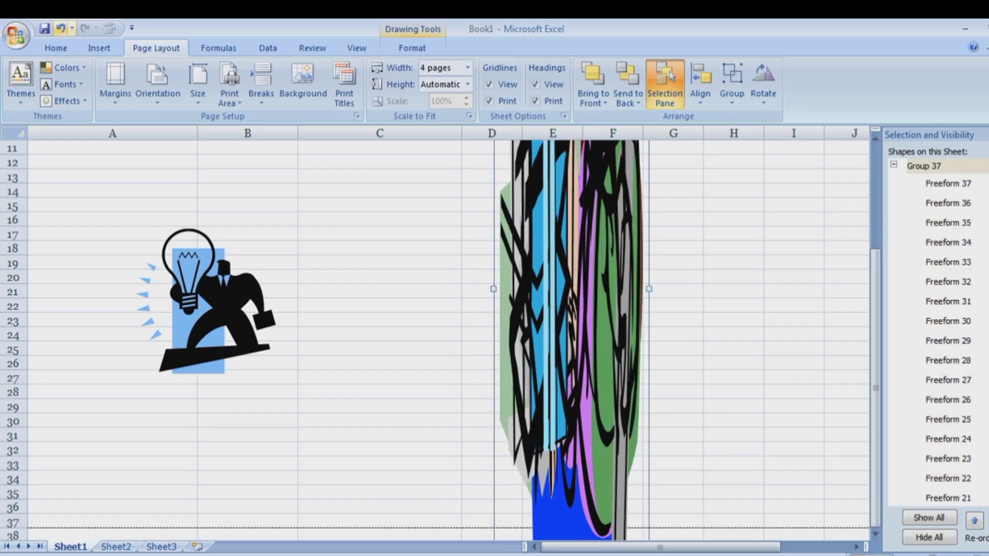
- Undo the grouping, ungrouping, move and conversion of the woman drawing, back to the original picture in column C
click(61, 28)
click(60, 28)
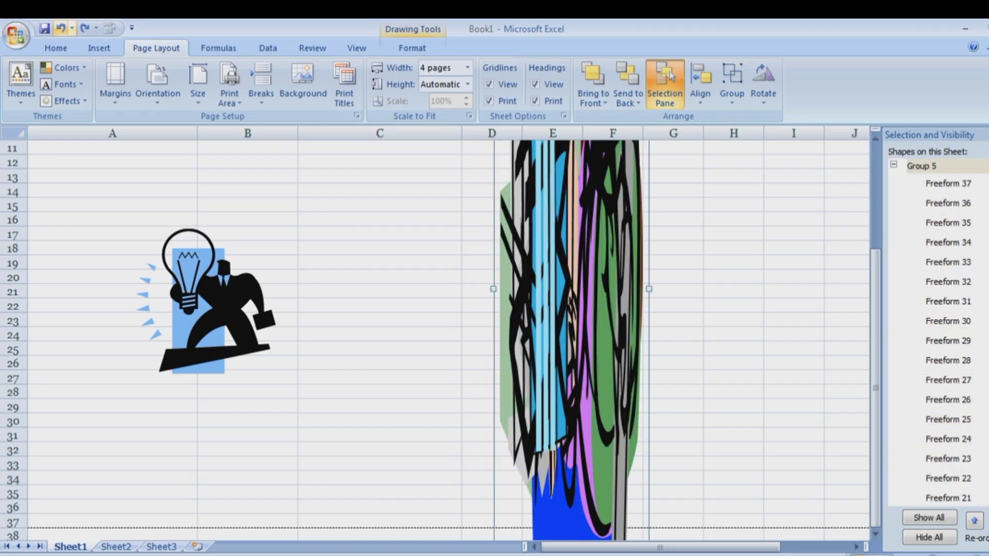
click(61, 28)
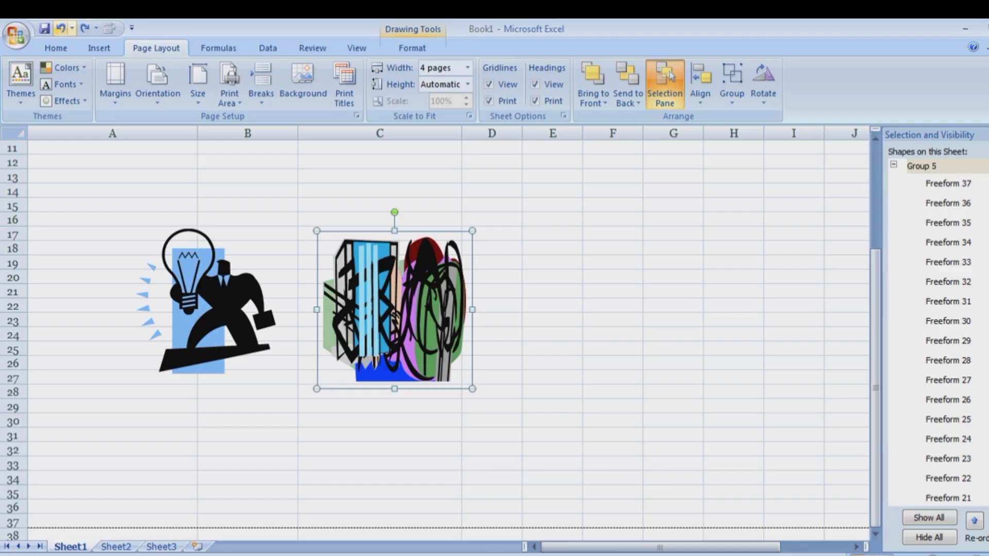
click(61, 28)
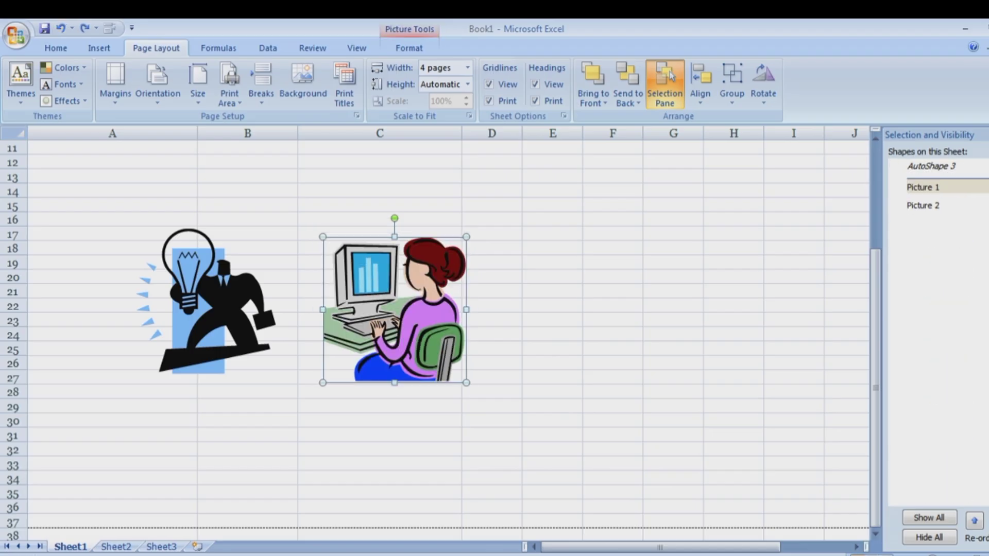
- Ungroup the light-bulb man picture and the woman picture beside it
key(Tab)
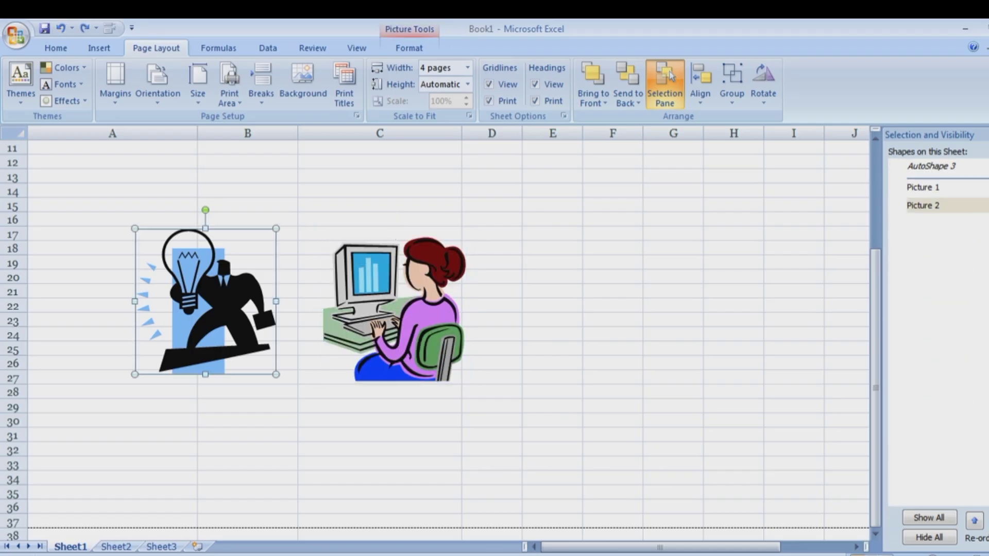
key(ctrl+y)
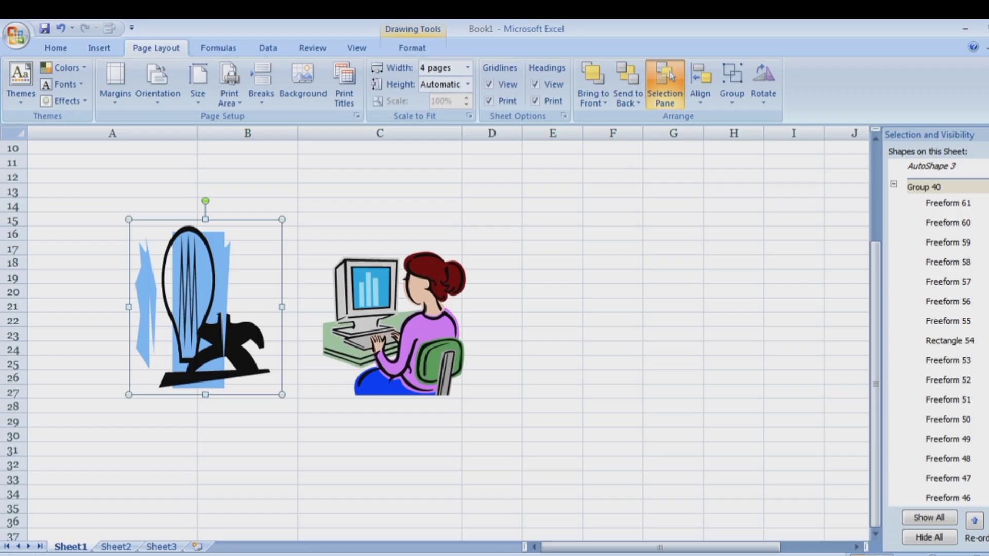
click(394, 324)
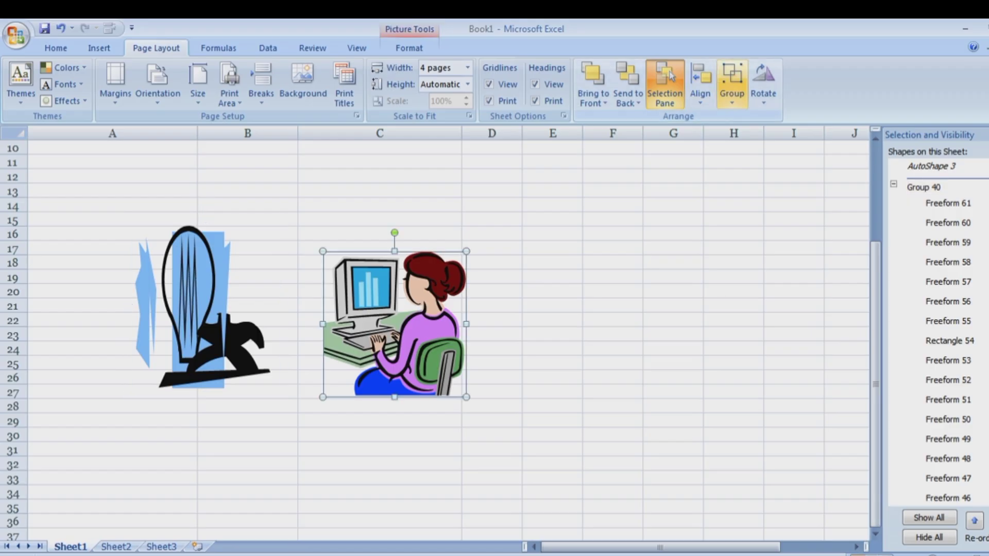
click(732, 85)
click(760, 154)
click(487, 350)
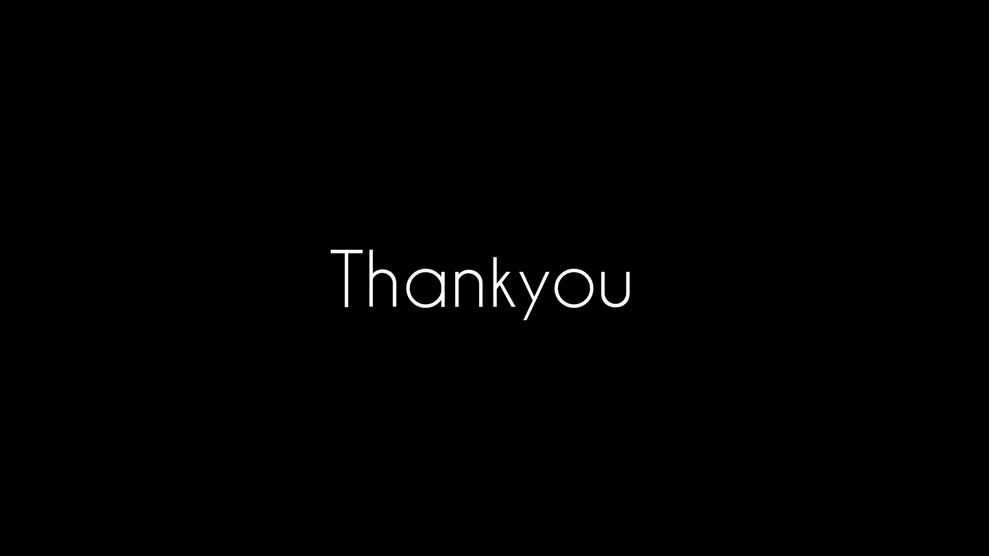